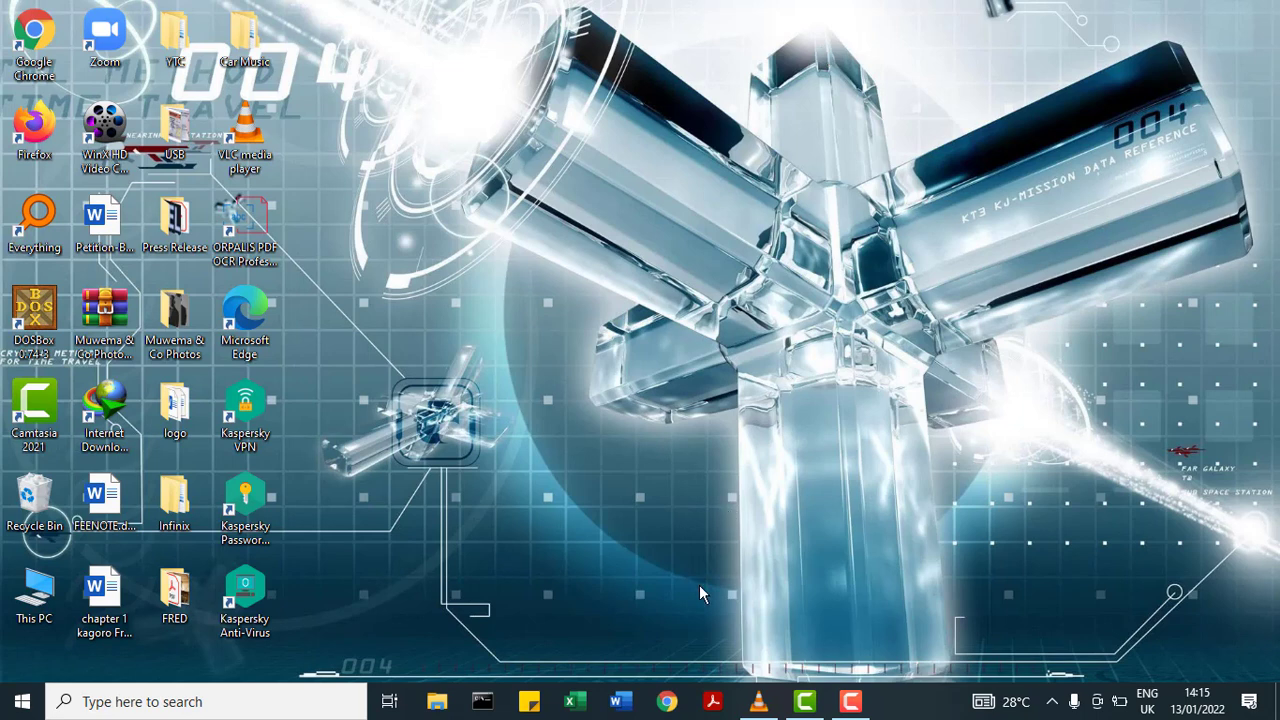
Step: Switch to Word, create a blank document, and set the font to Times New Roman at size 72
{"action": "left_click", "coordinate": [621, 701]}
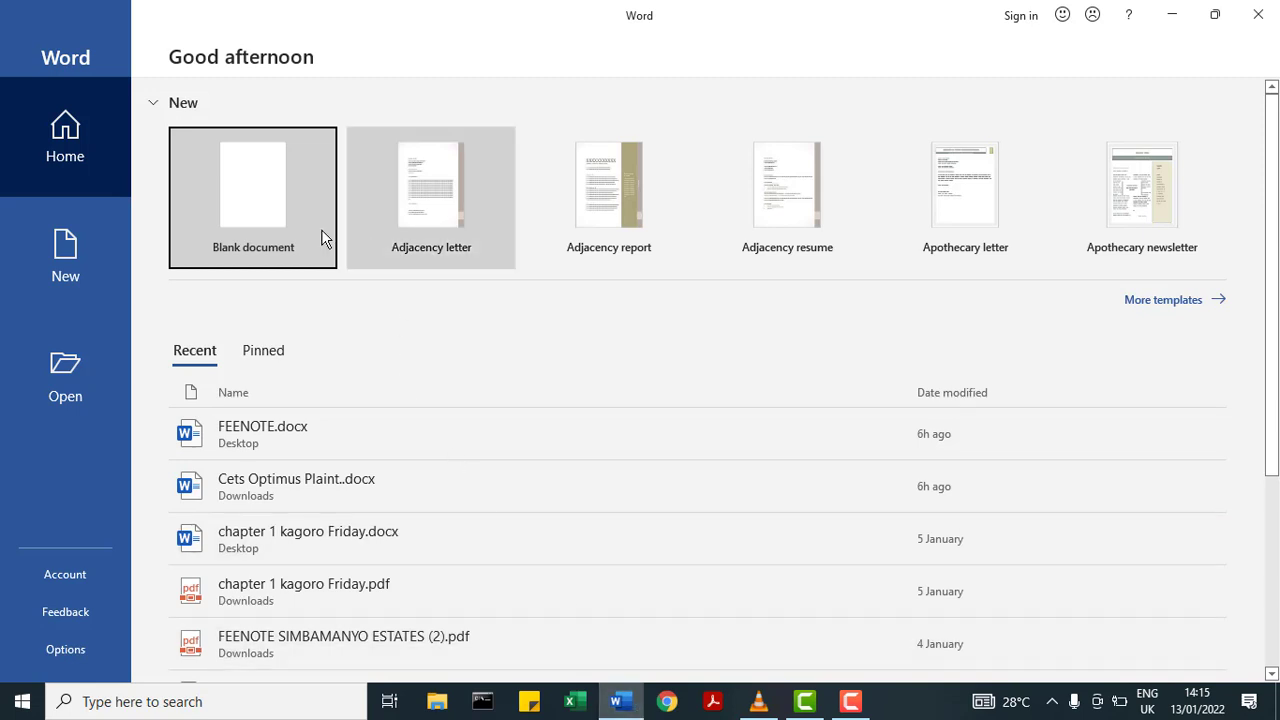
{"action": "left_click", "coordinate": [290, 222]}
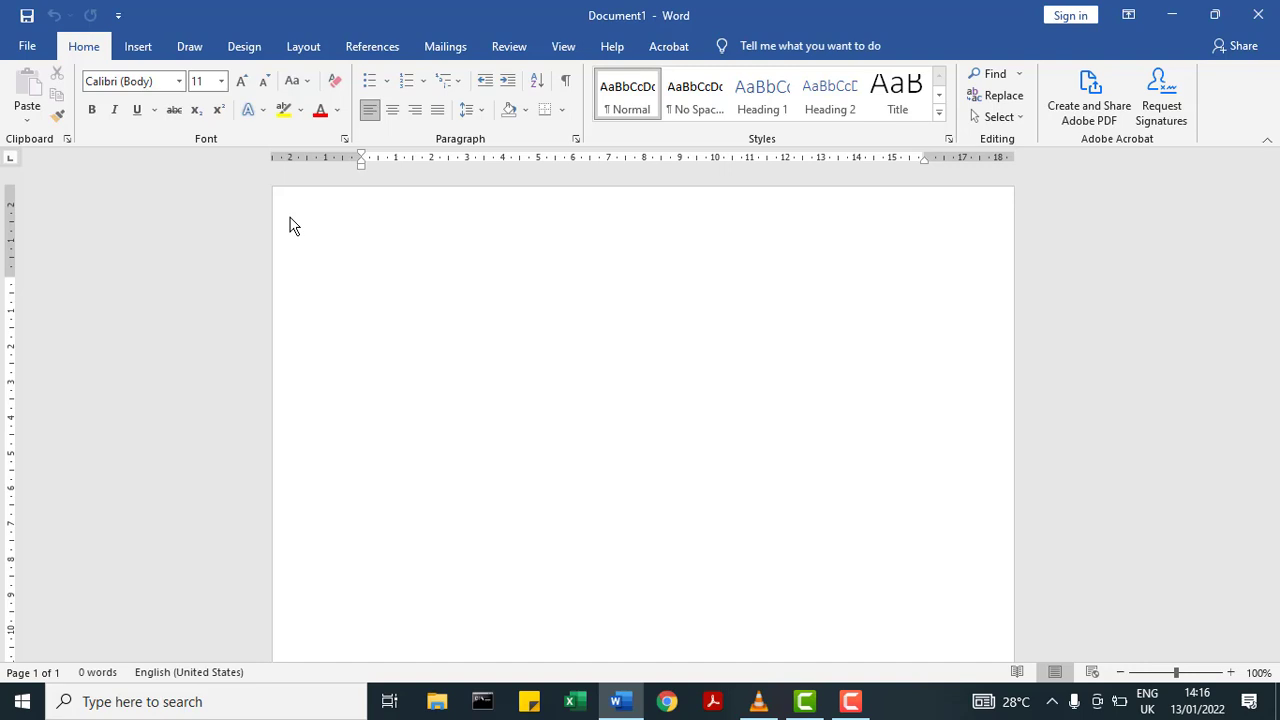
{"action": "left_click", "coordinate": [178, 81]}
{"action": "left_click", "coordinate": [187, 196]}
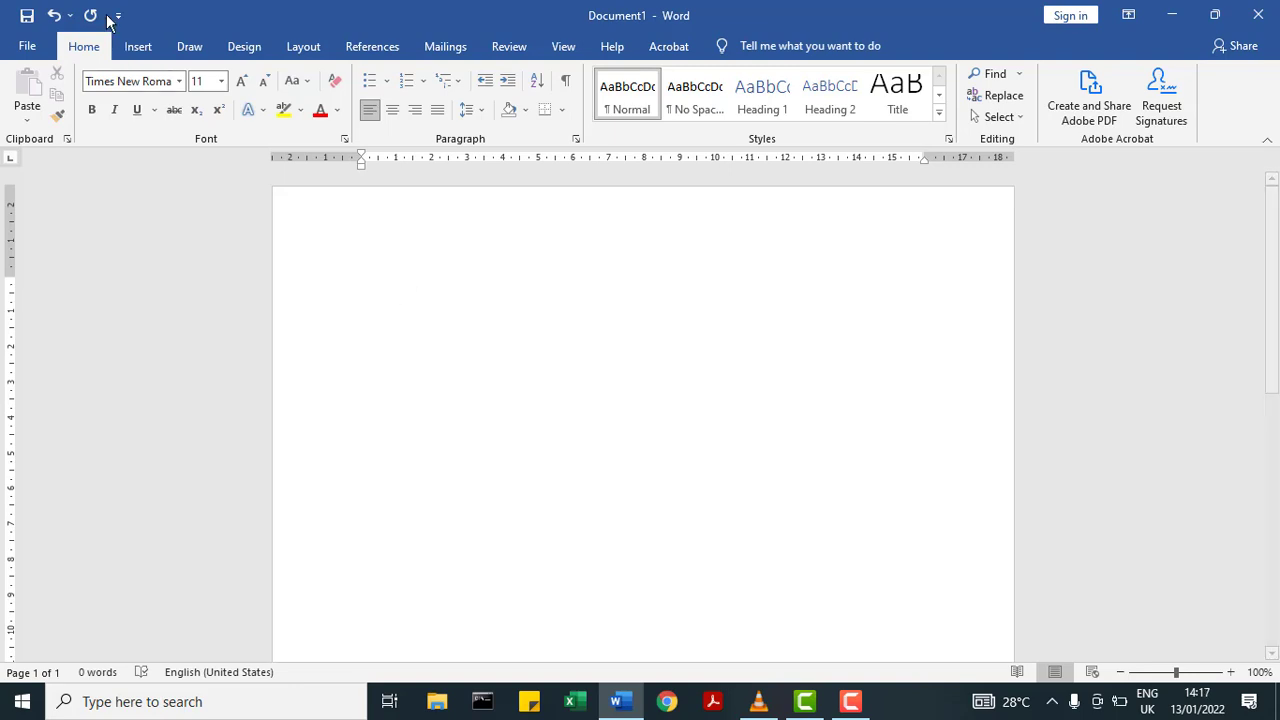
{"action": "left_click", "coordinate": [222, 81]}
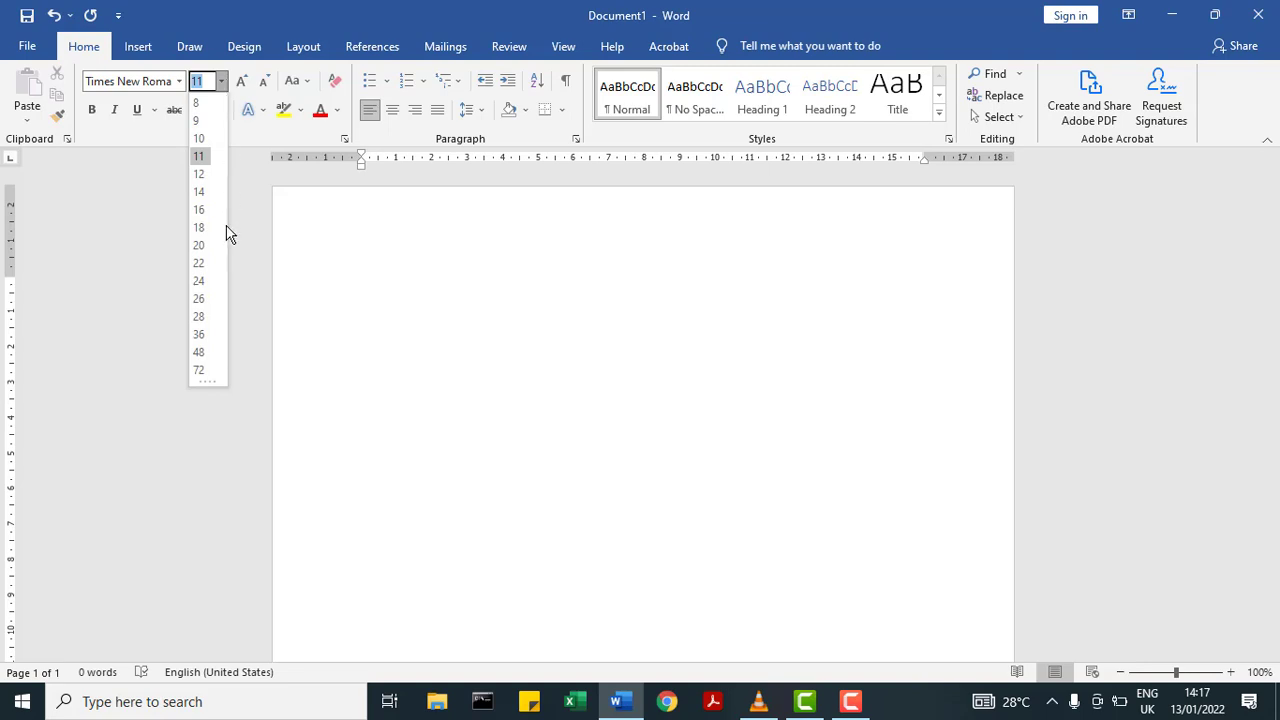
{"action": "left_click", "coordinate": [203, 370]}
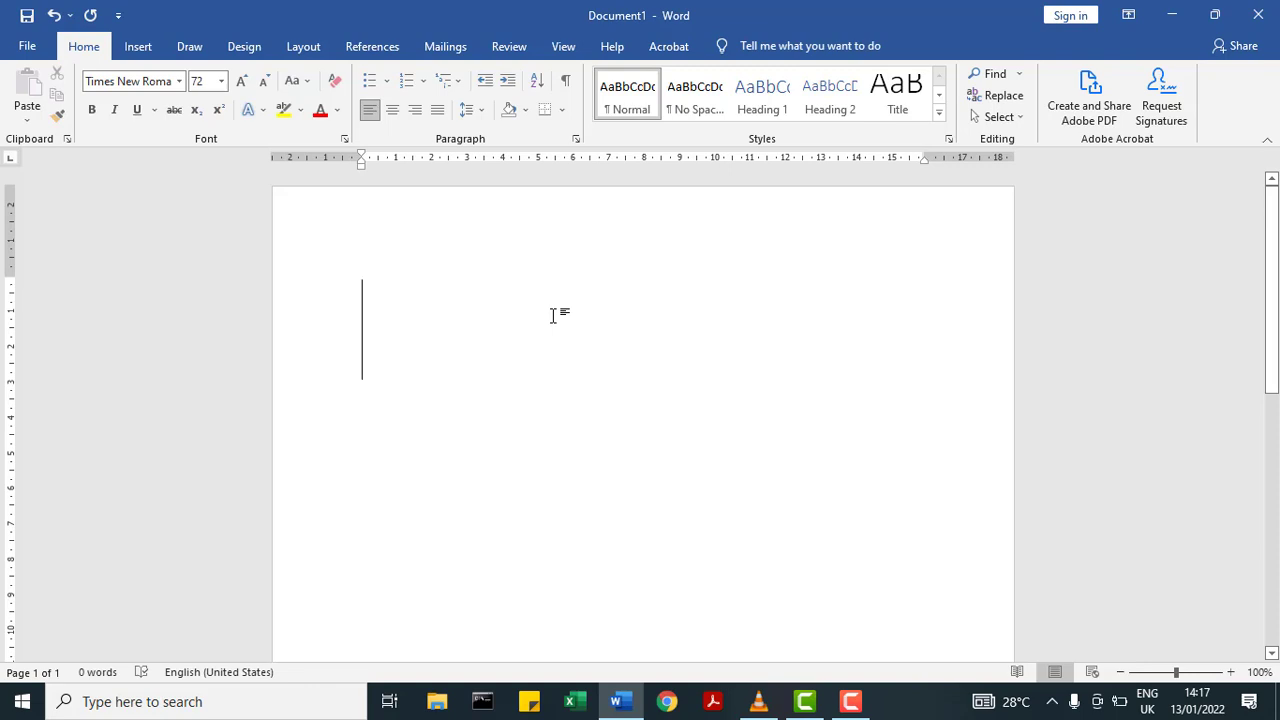
Step: Enter 2 on the first line, followed by its Roman numeral II in capital letters
{"action": "type", "text": "2"}
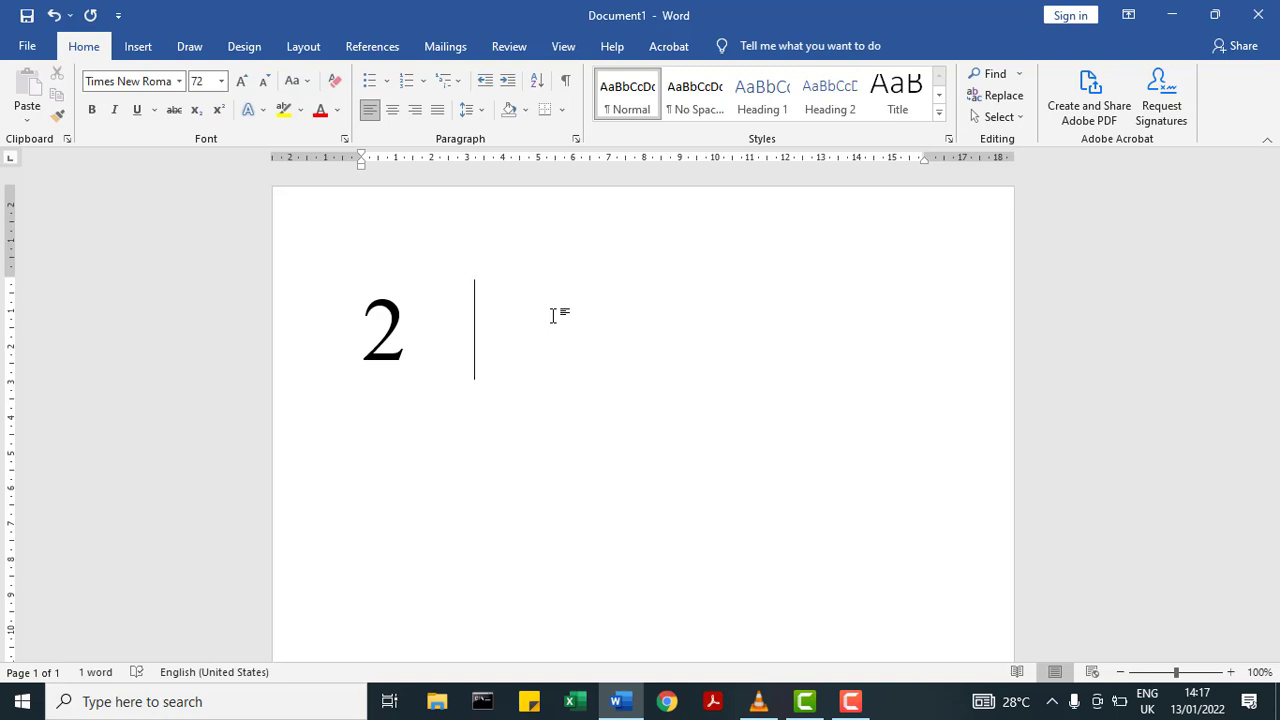
{"action": "type", "text": "ii"}
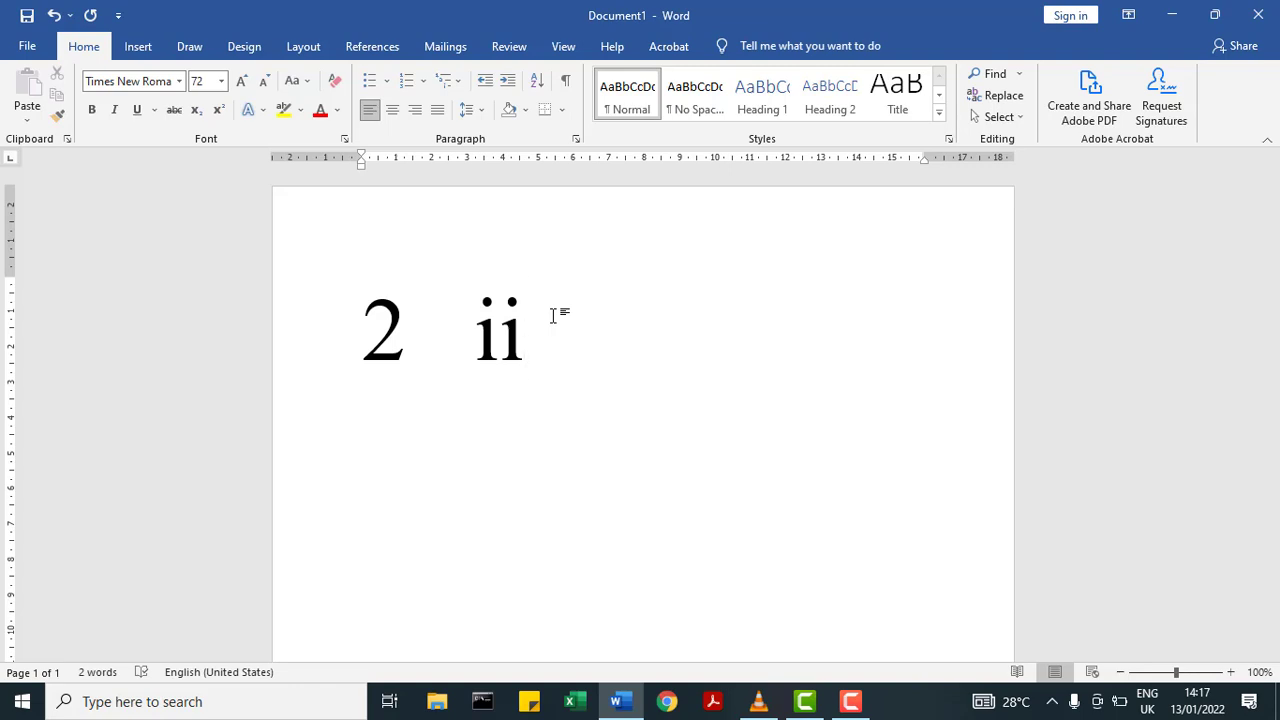
{"action": "key", "text": "BackSpace"}
{"action": "key", "text": "BackSpace"}
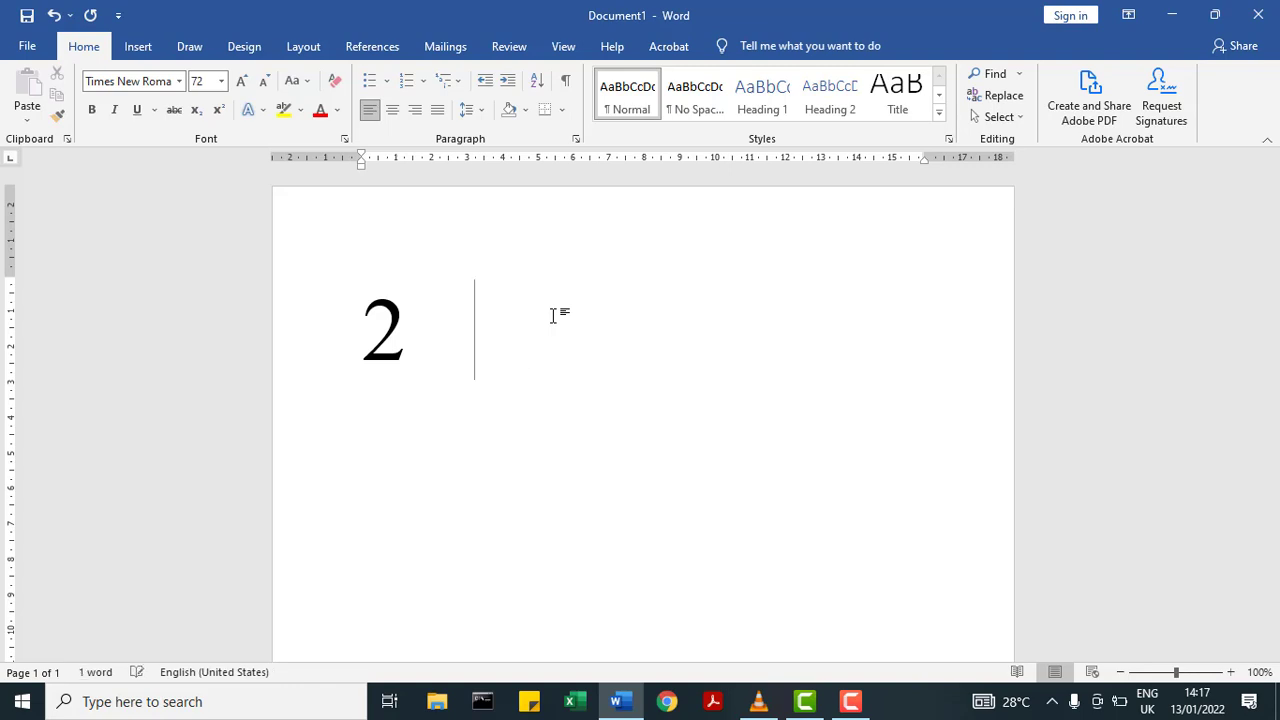
{"action": "type", "text": "II"}
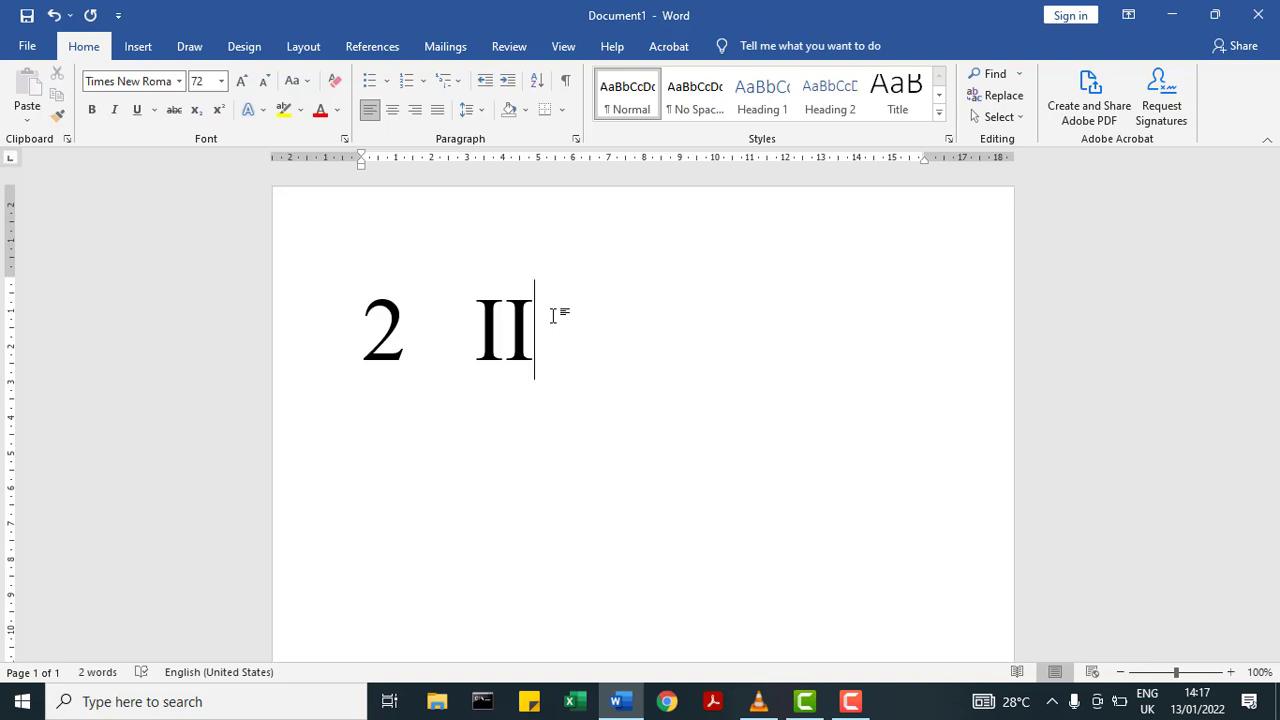
Step: On a new line, enter 98 followed by an inserted field containing the code =98\*Roman
{"action": "key", "text": "Return"}
{"action": "type", "text": "9"}
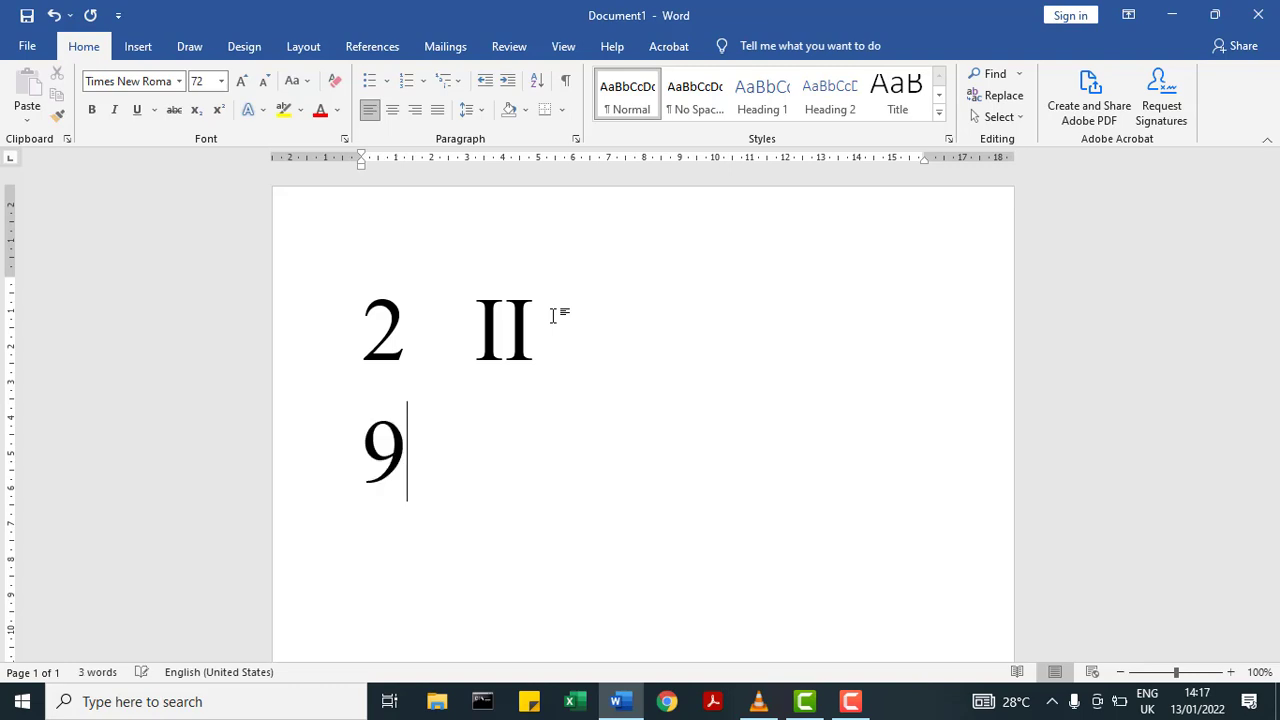
{"action": "type", "text": "8"}
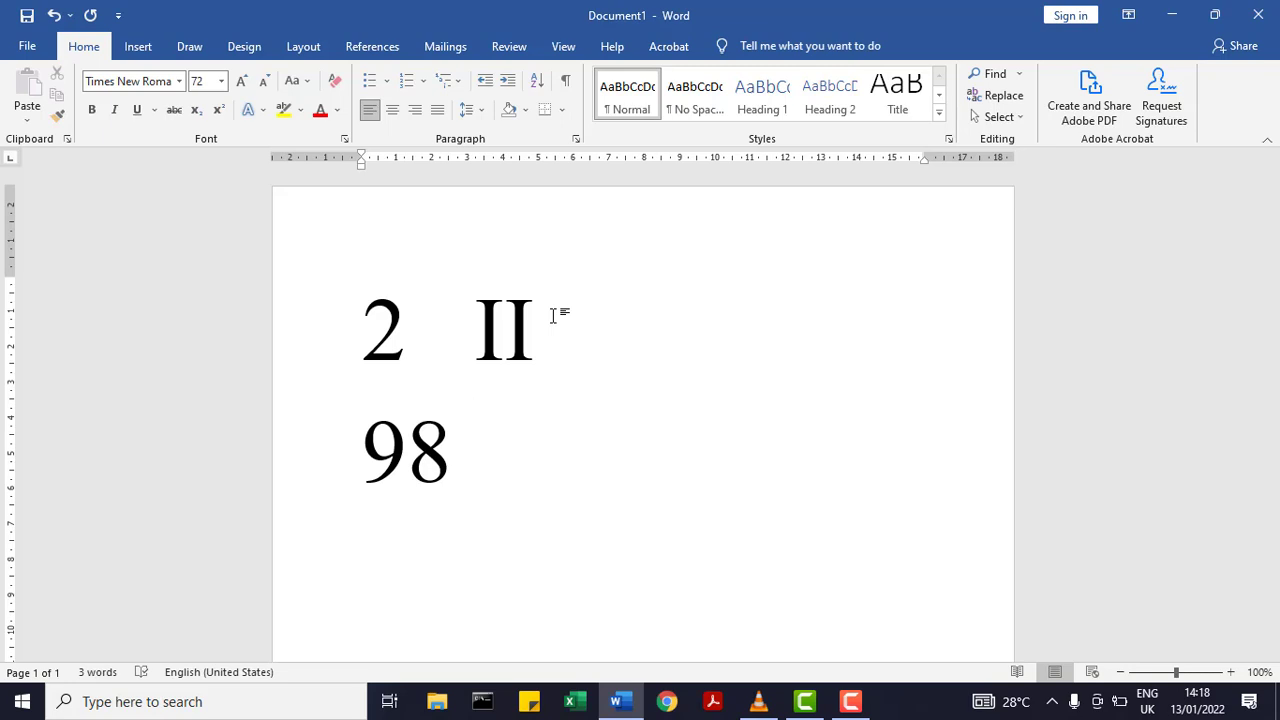
{"action": "key", "text": "ctrl+F9"}
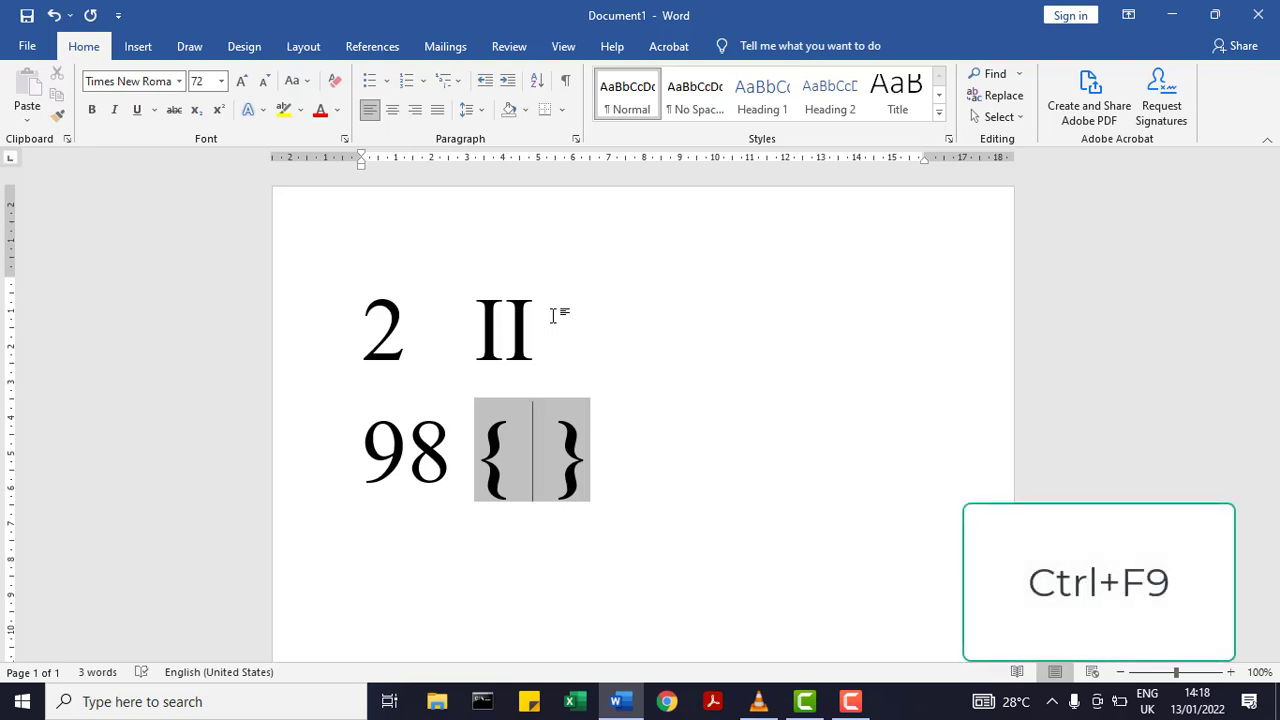
{"action": "type", "text": "="}
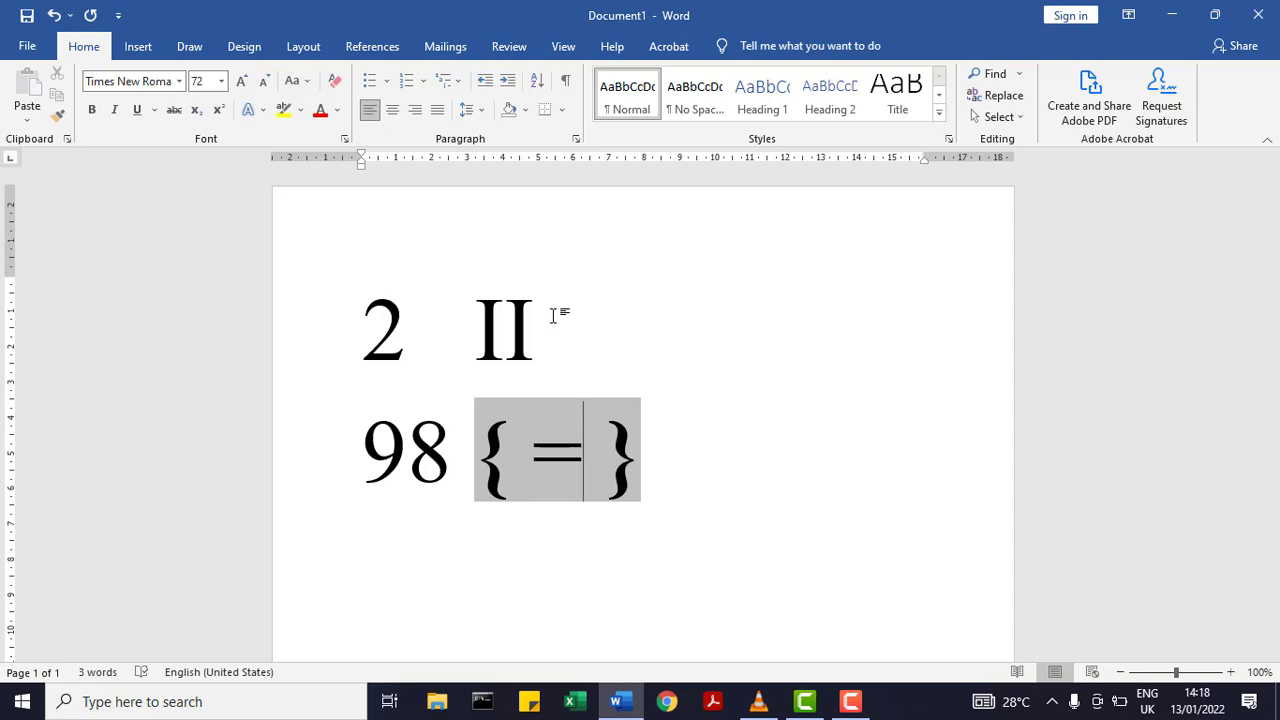
{"action": "type", "text": "98"}
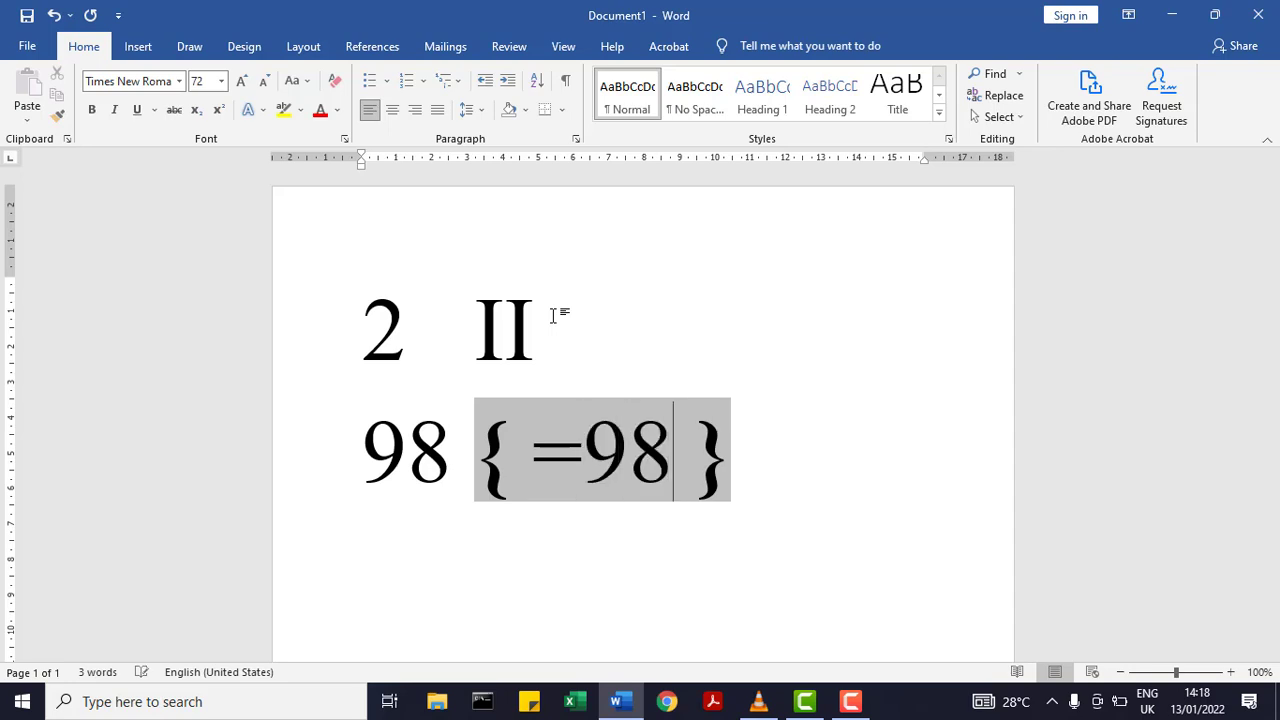
{"action": "type", "text": "\\"}
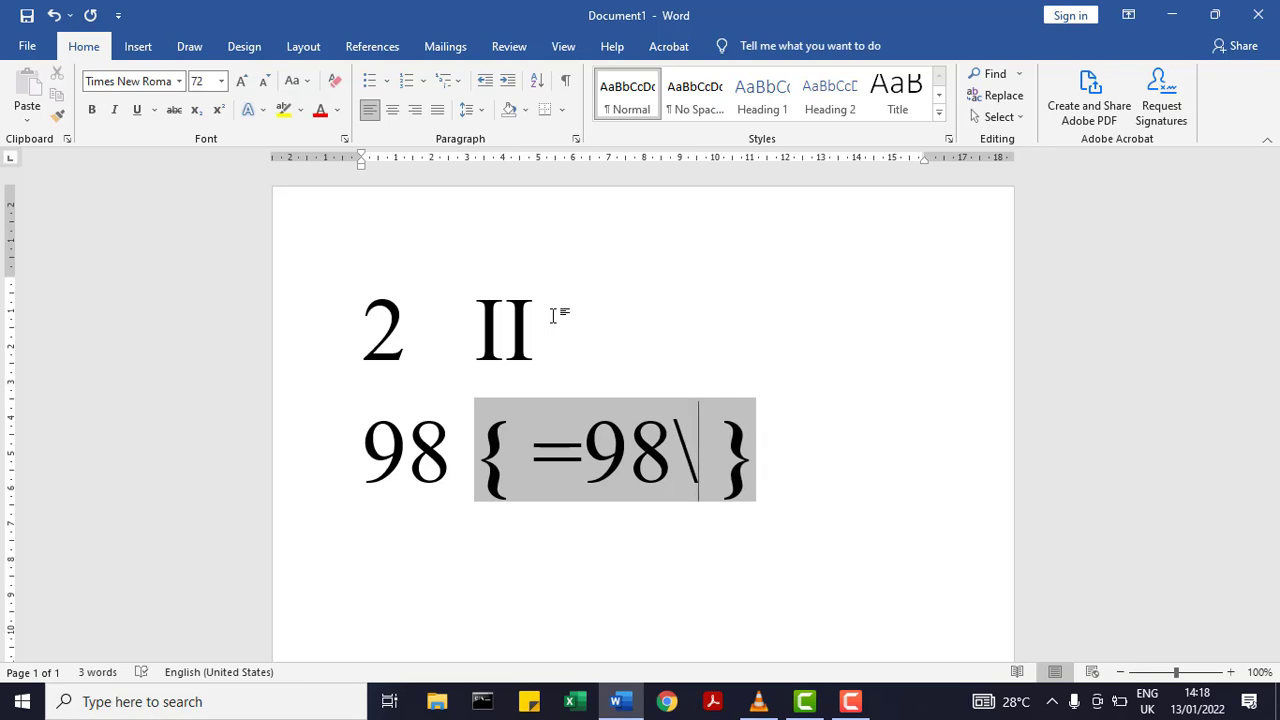
{"action": "type", "text": "*"}
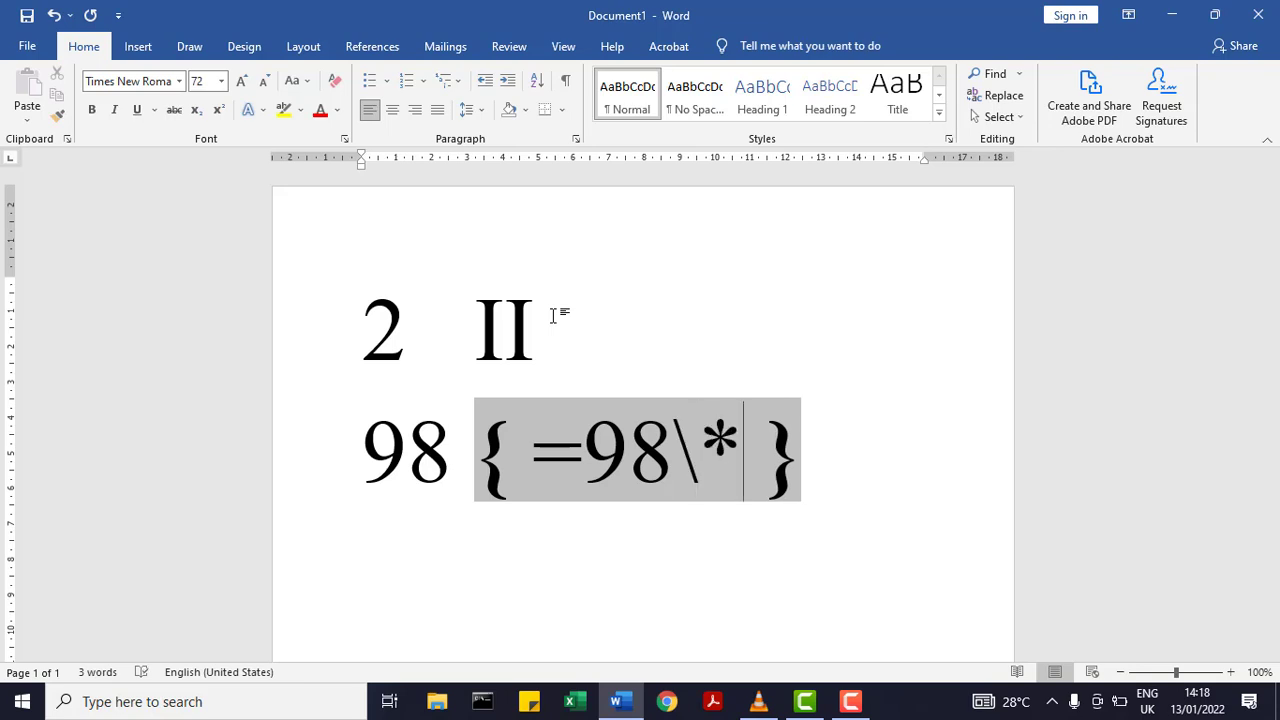
{"action": "type", "text": "R"}
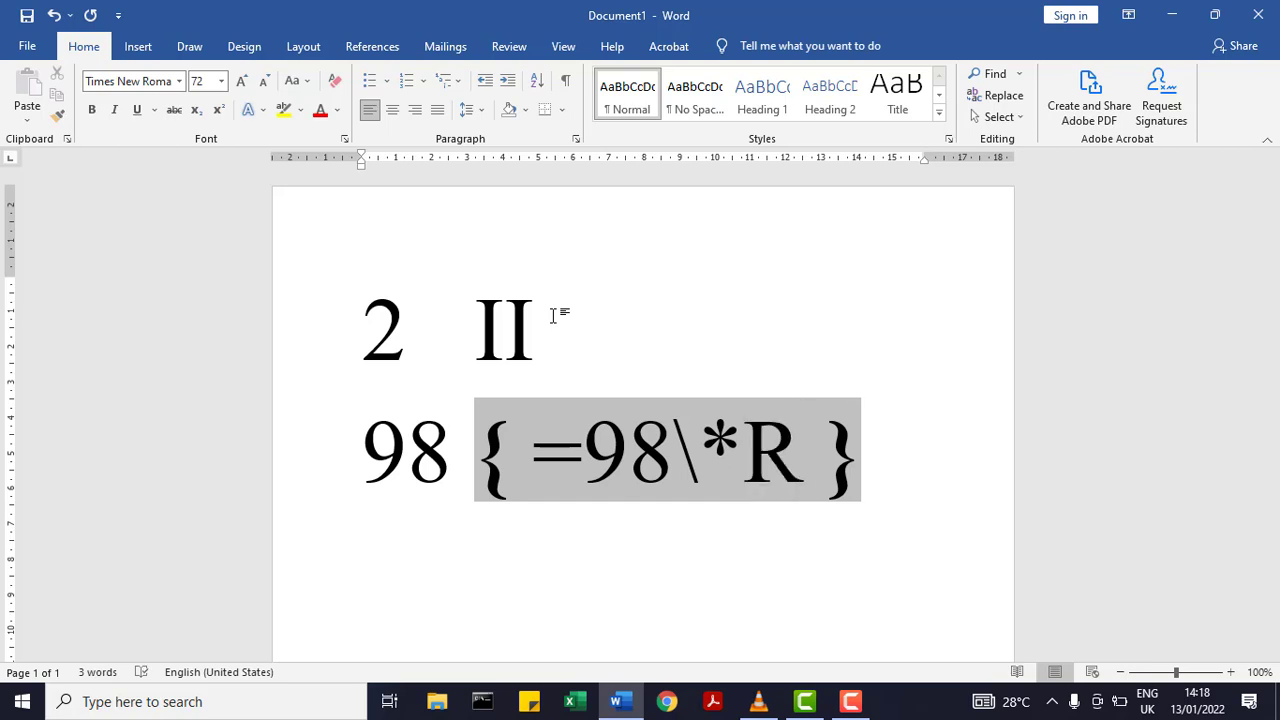
{"action": "type", "text": "oman"}
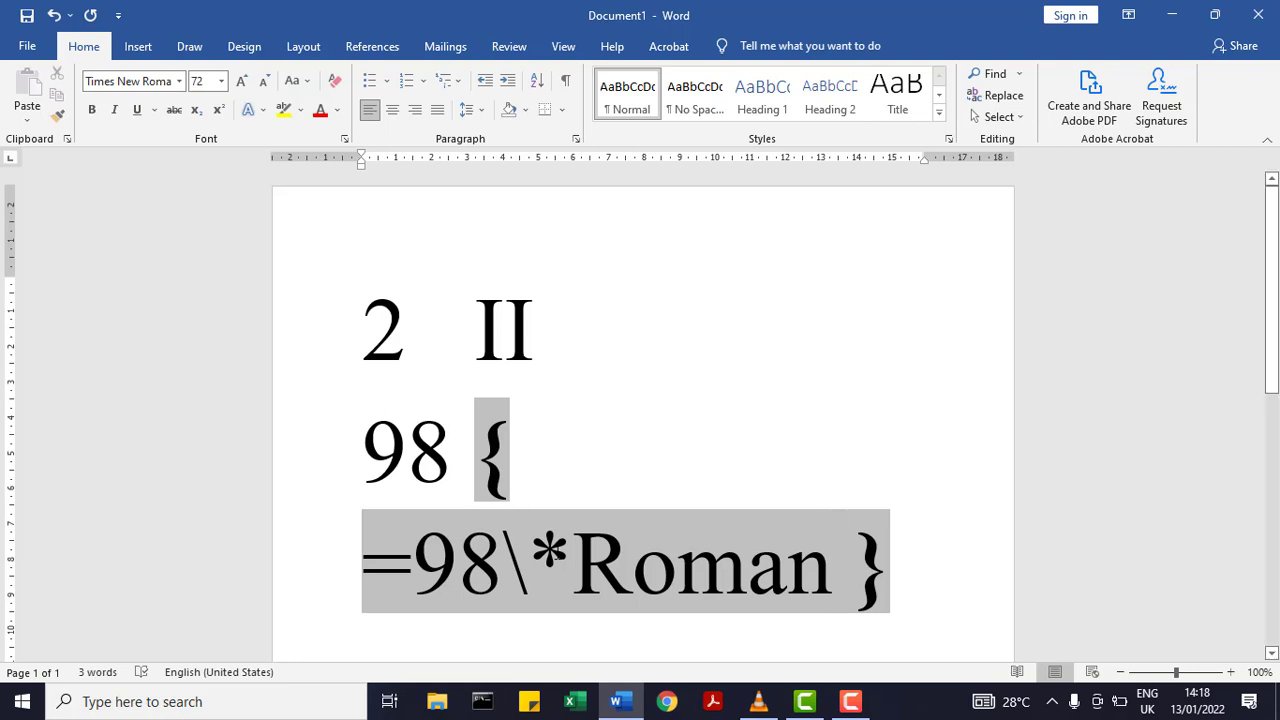
Step: Update the field beside 98 to convert it to a Roman numeral, and toggle it back to its field code
{"action": "right_click", "coordinate": [557, 338]}
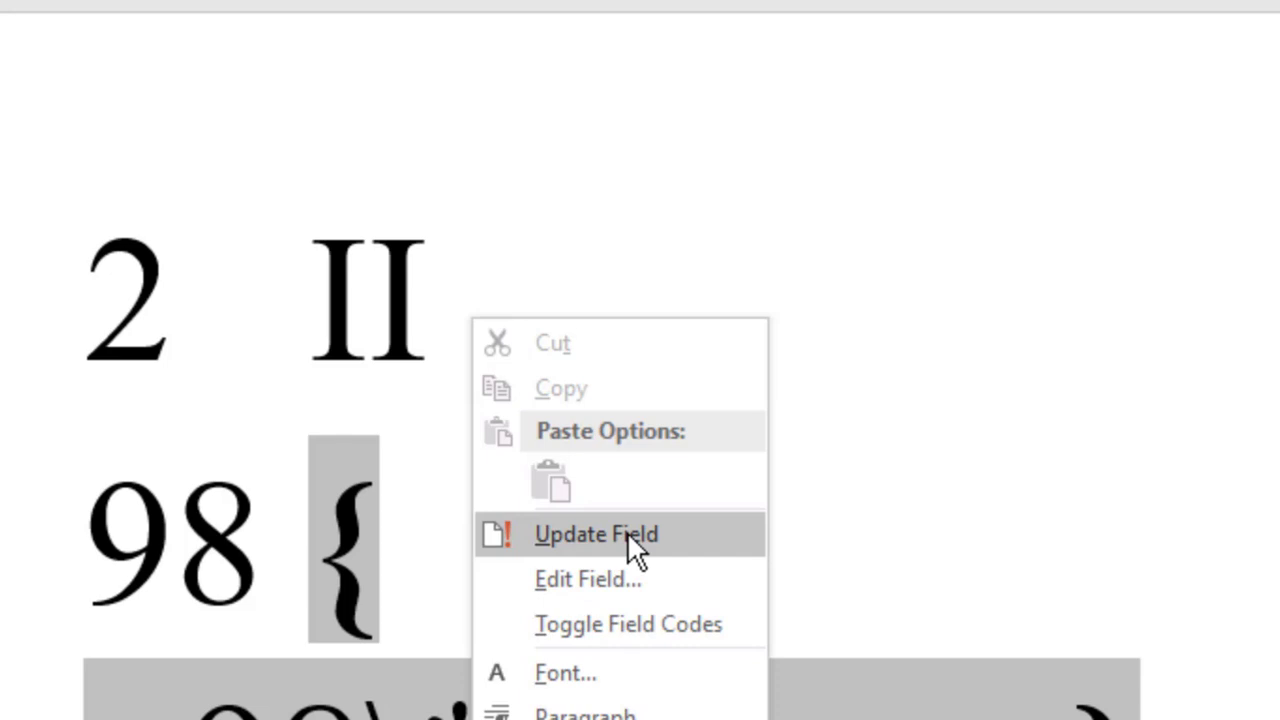
{"action": "left_click", "coordinate": [627, 531]}
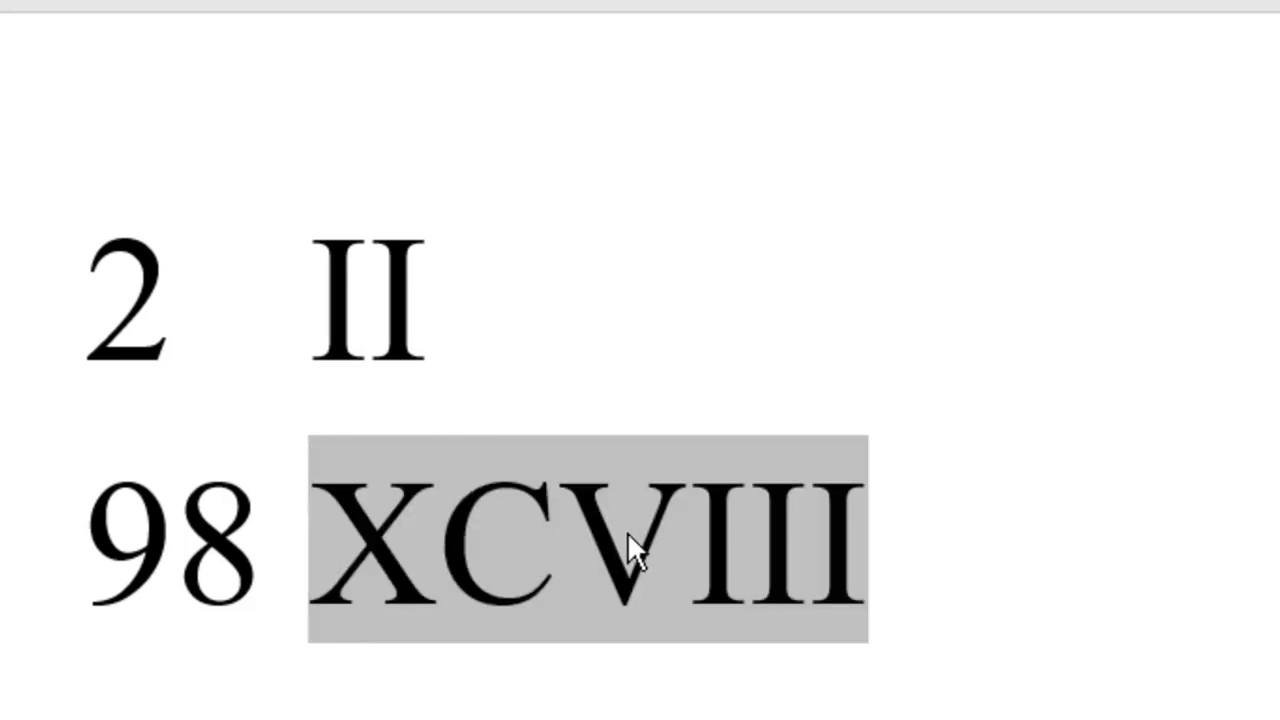
{"action": "right_click", "coordinate": [638, 574]}
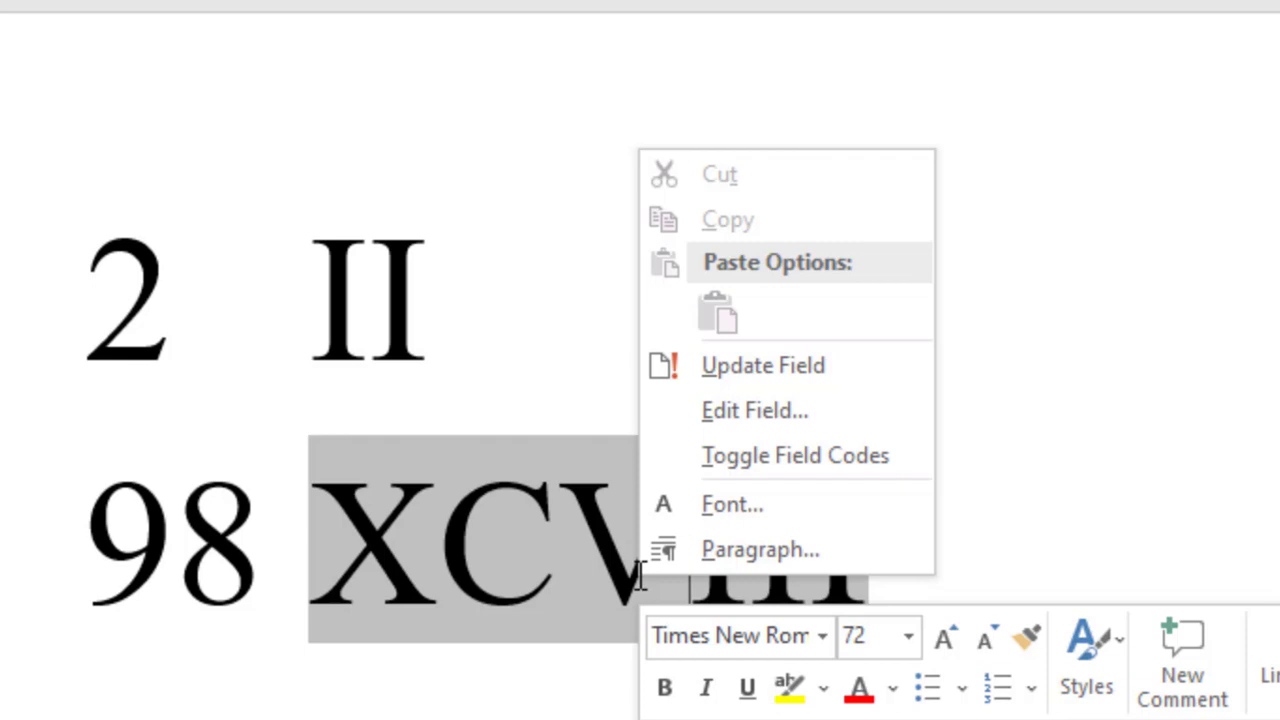
{"action": "left_click", "coordinate": [850, 460]}
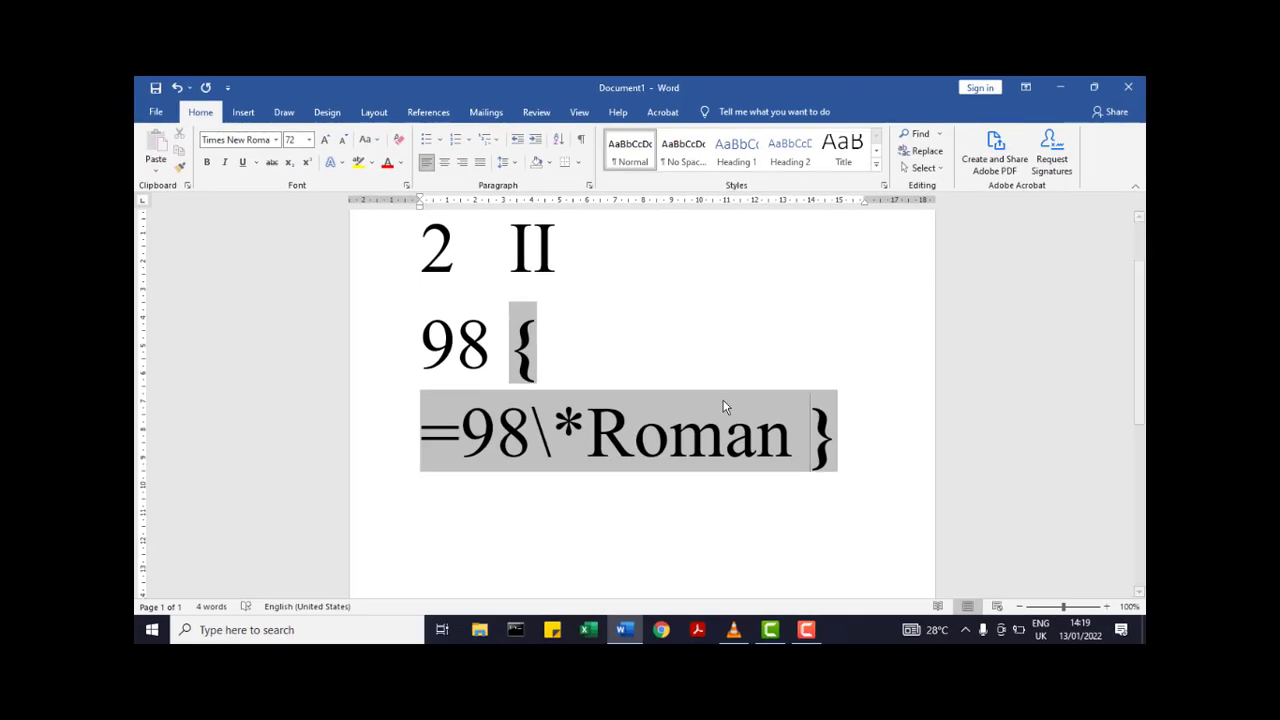
Step: On a new line below the 98 field, enter 2022 followed by an inserted field containing =2022\*Roman
{"action": "left_click", "coordinate": [872, 444]}
{"action": "key", "text": "Return"}
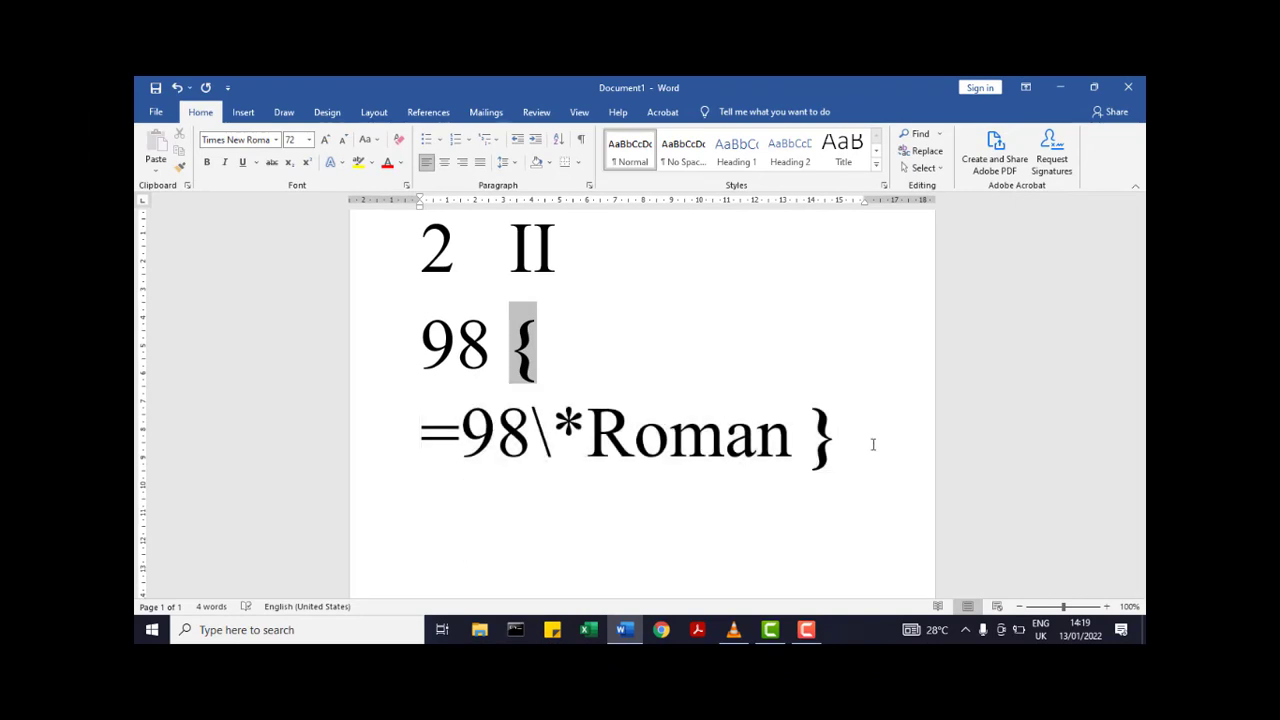
{"action": "type", "text": "2"}
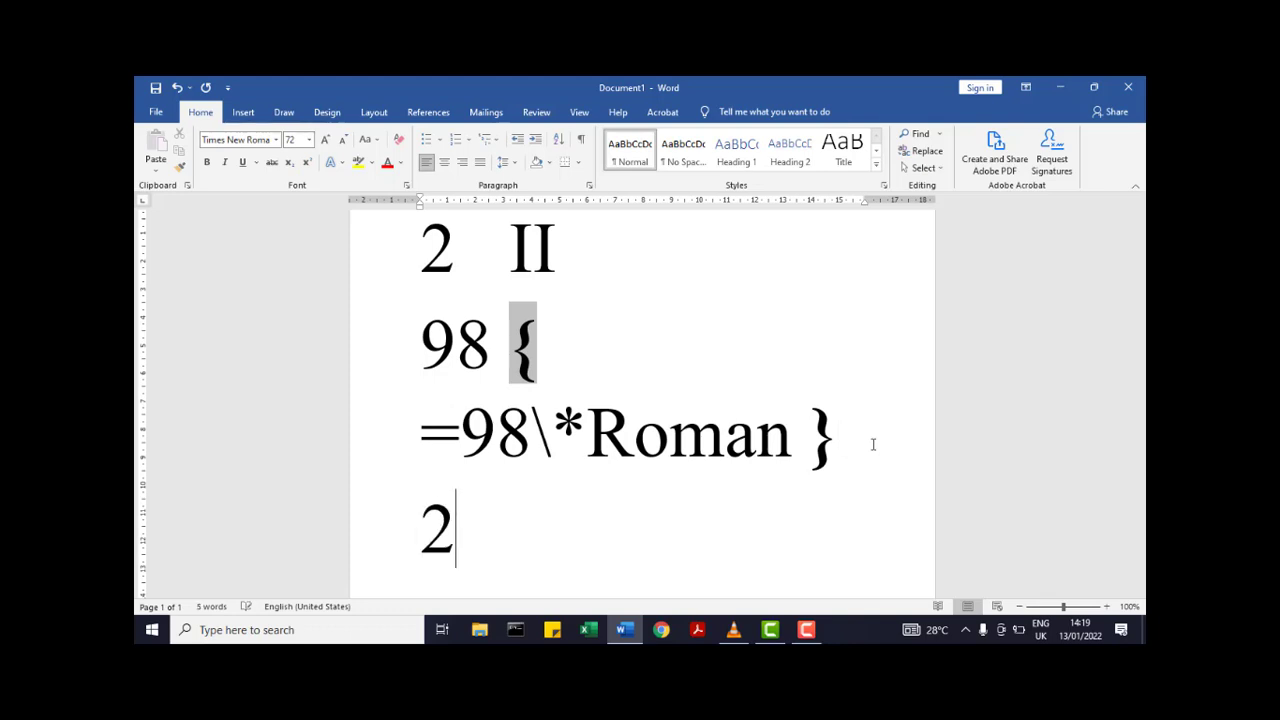
{"action": "type", "text": "022"}
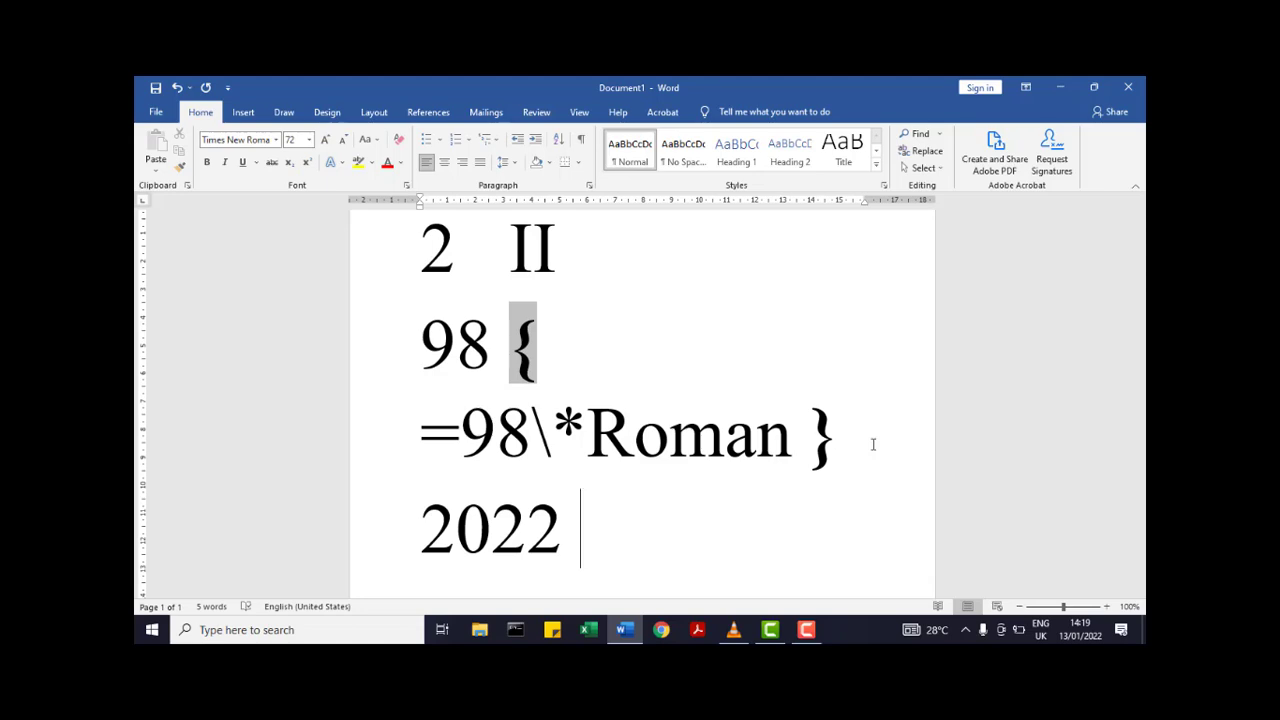
{"action": "key", "text": "ctrl+F9"}
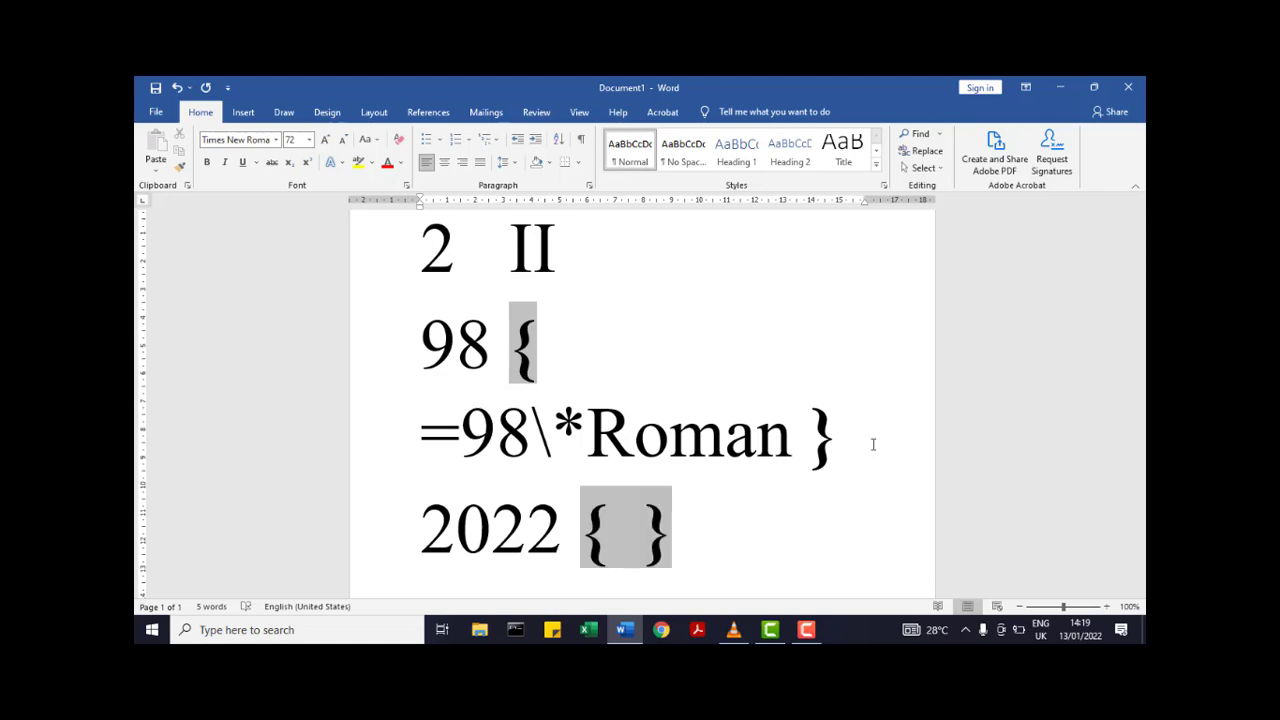
{"action": "type", "text": "= "}
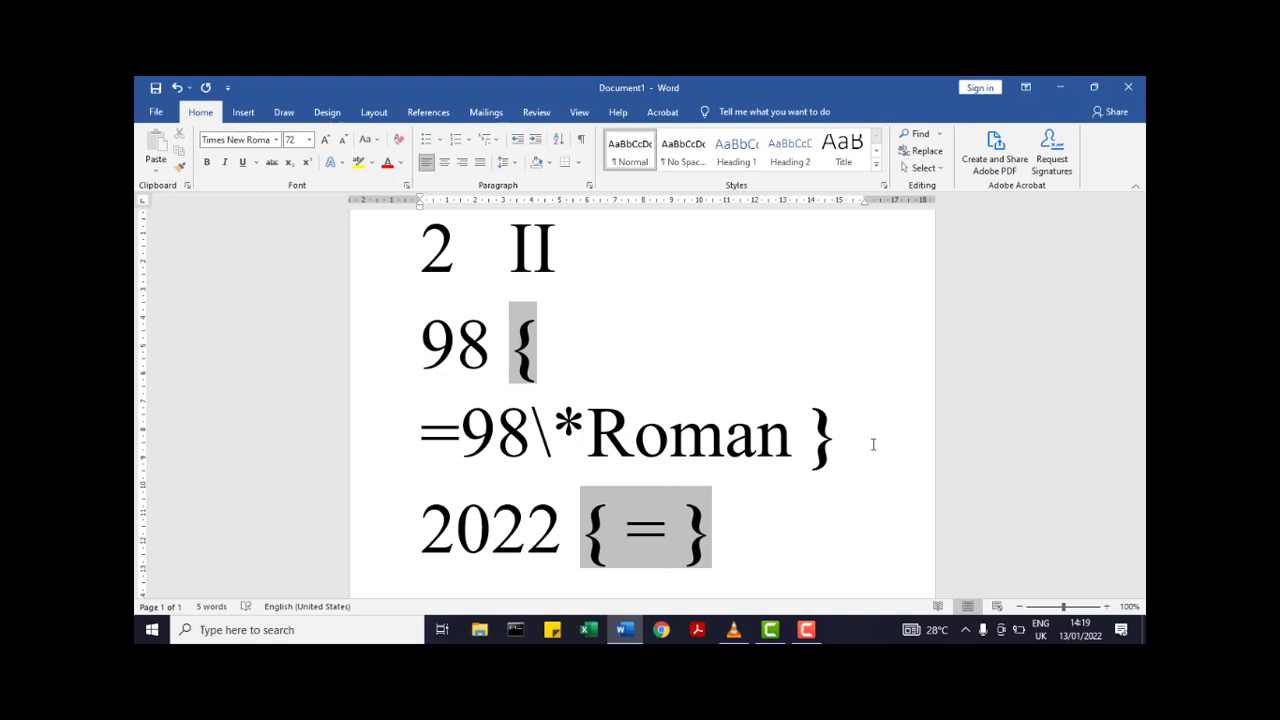
{"action": "type", "text": "2022"}
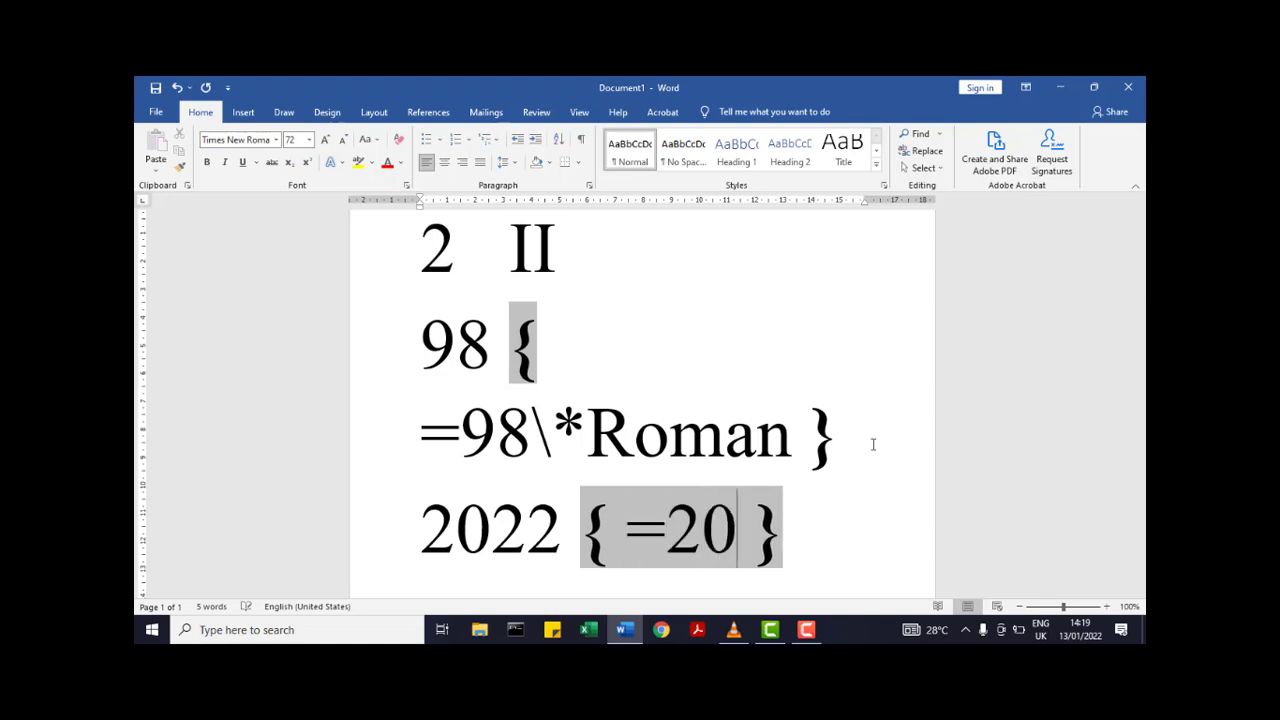
{"action": "type", "text": "\\"}
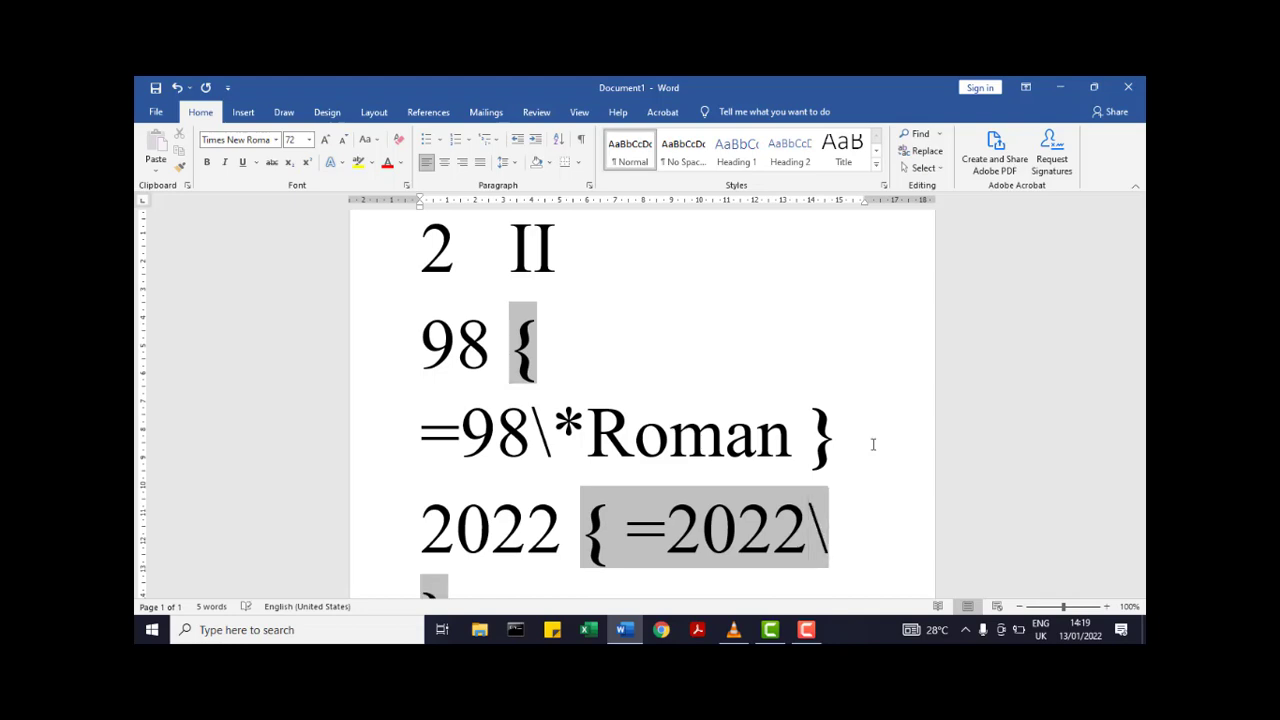
{"action": "type", "text": "*"}
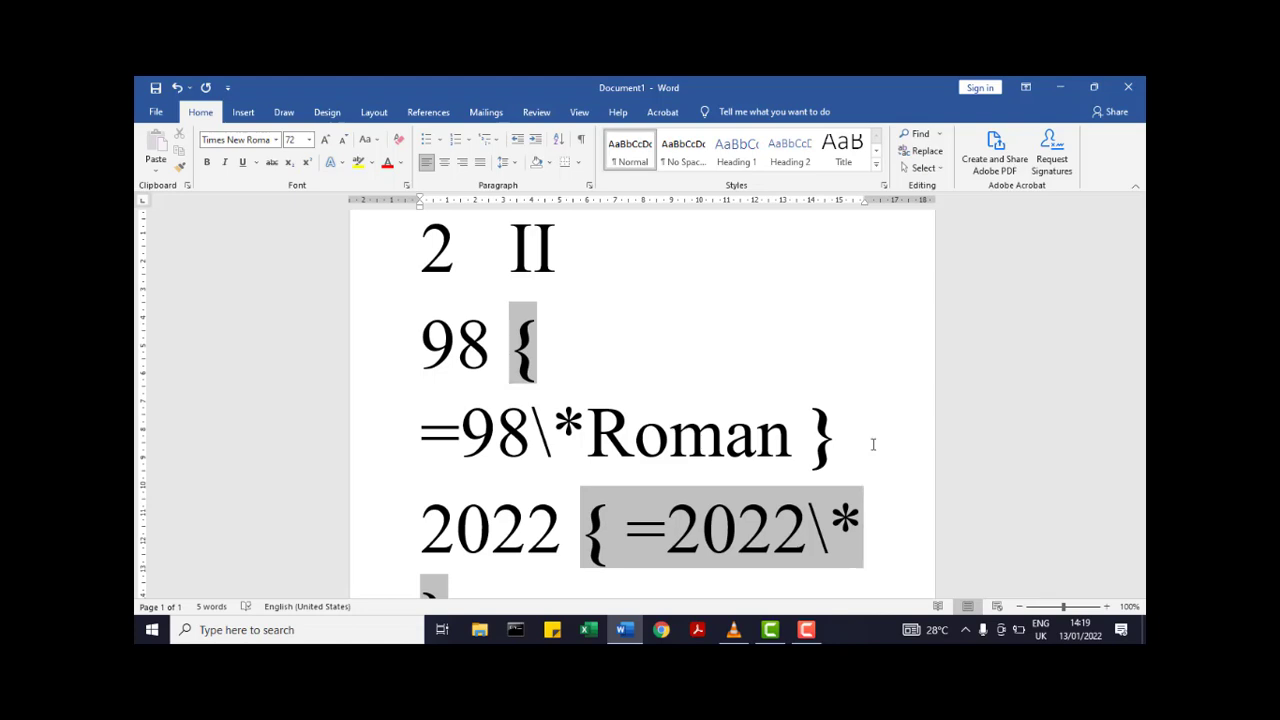
{"action": "type", "text": "Ro"}
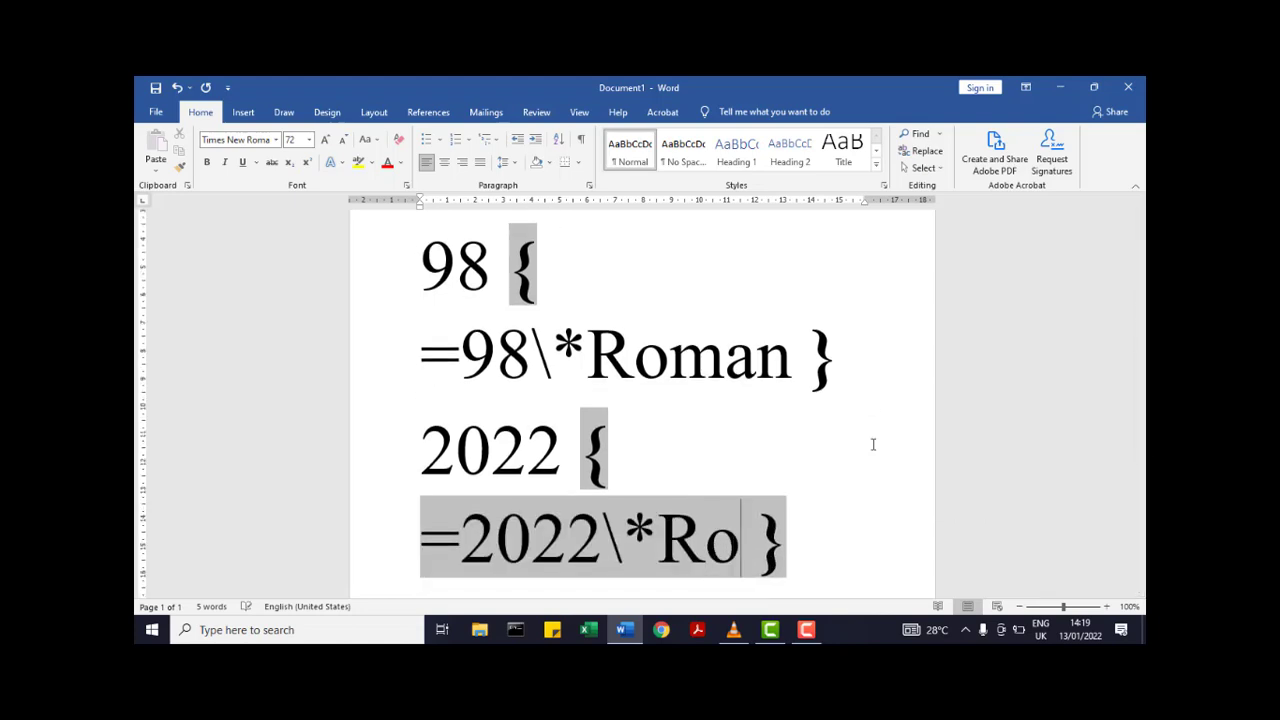
{"action": "type", "text": "man"}
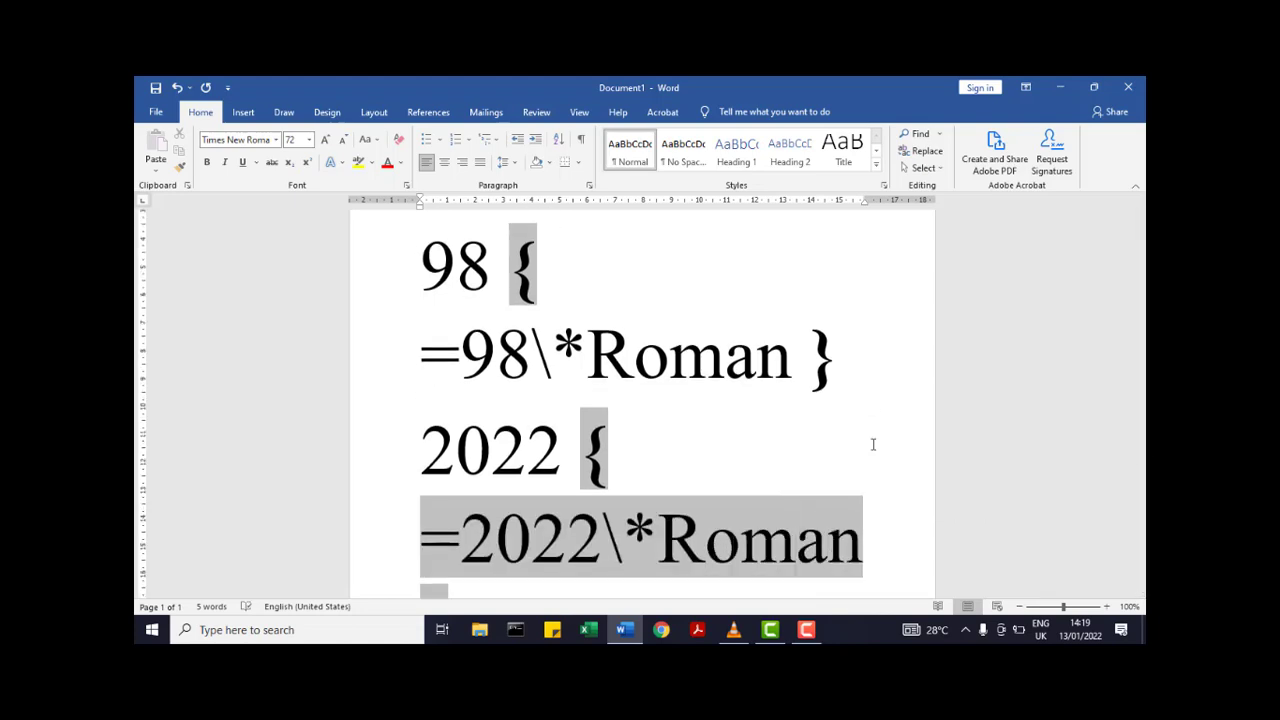
Step: Update the field beside 2022 to convert it to a Roman numeral, and place the cursor after it
{"action": "right_click", "coordinate": [727, 545]}
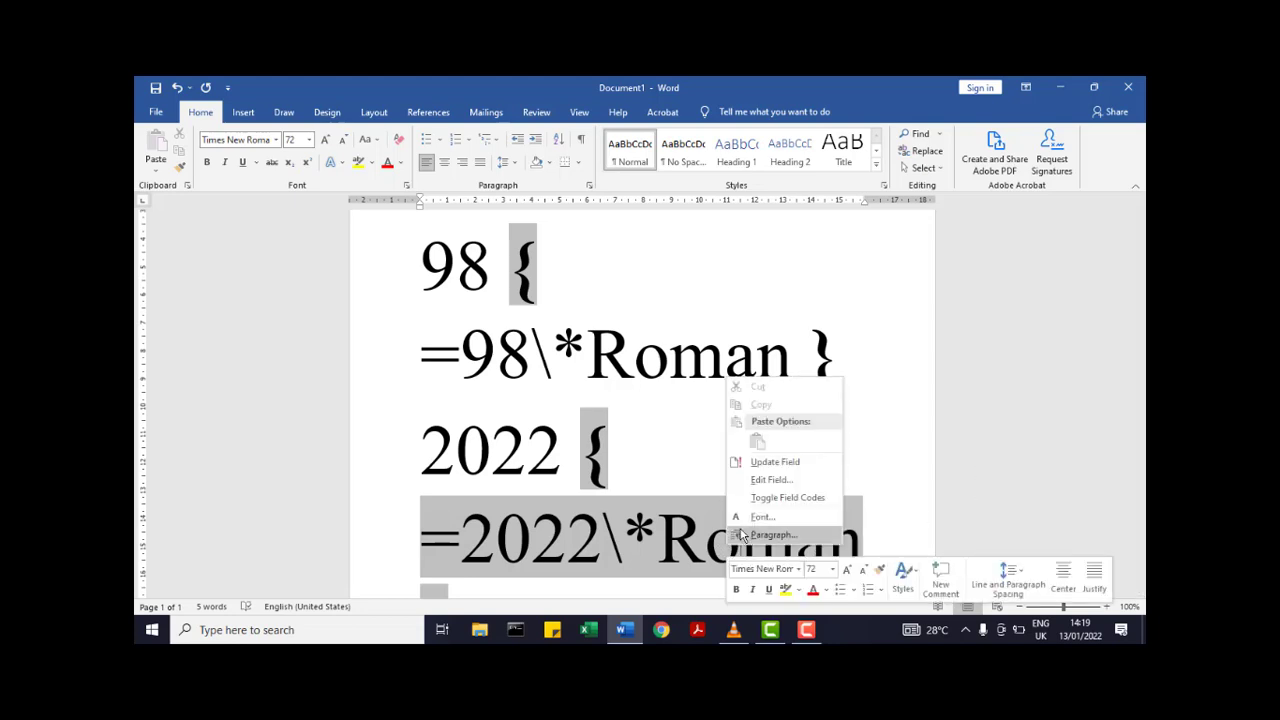
{"action": "left_click", "coordinate": [777, 463]}
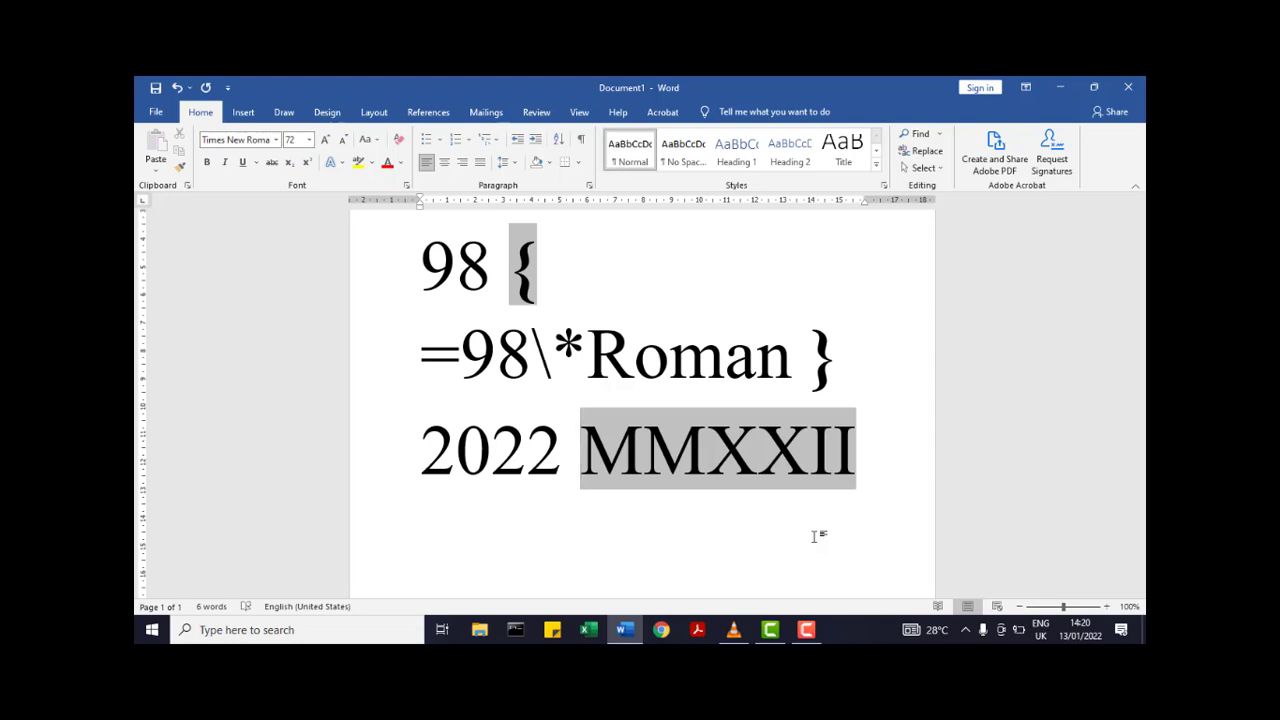
{"action": "left_click", "coordinate": [883, 444]}
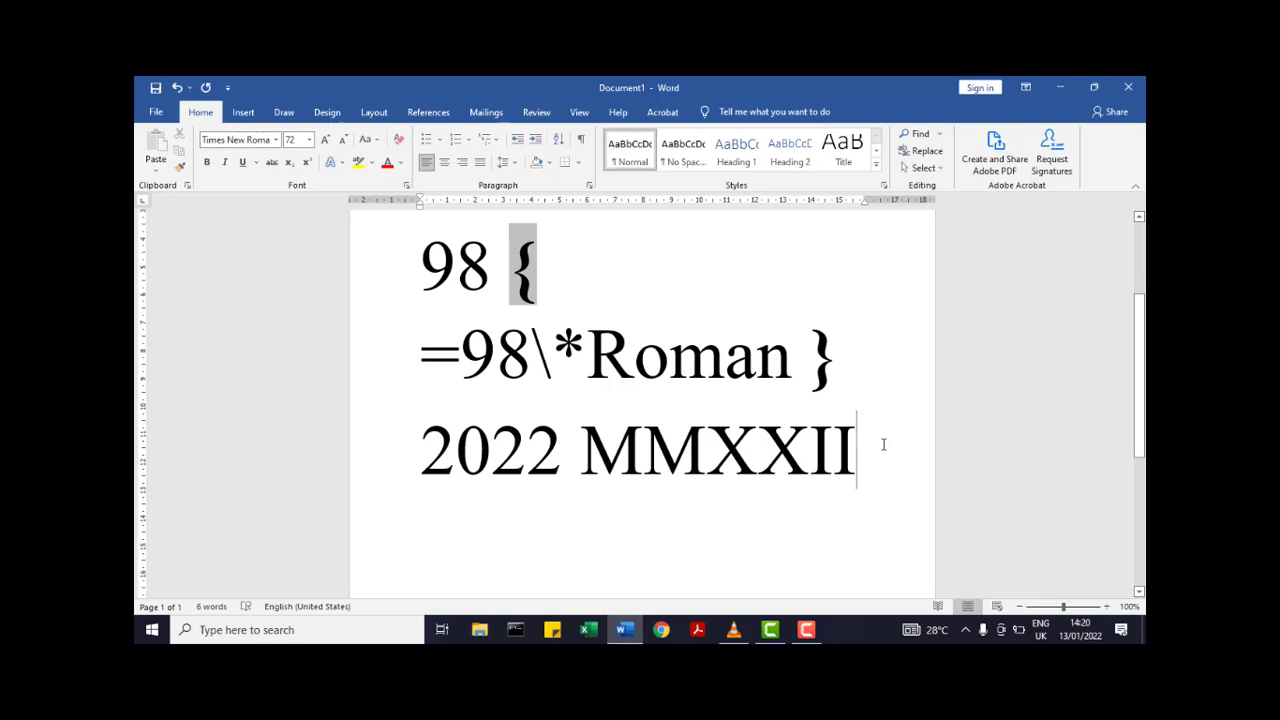
Step: On a new line below 2022 and its Roman numeral, insert a field containing the code =0\*Roman
{"action": "key", "text": "Return"}
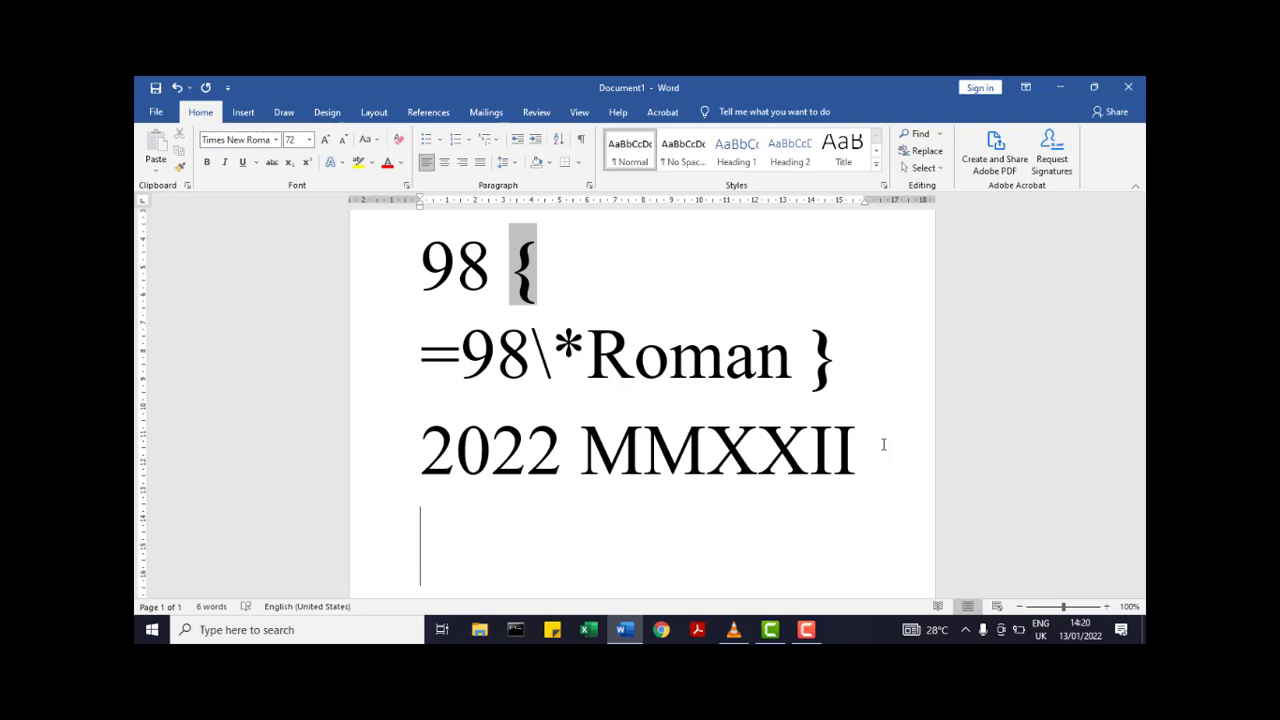
{"action": "key", "text": "ctrl+F9"}
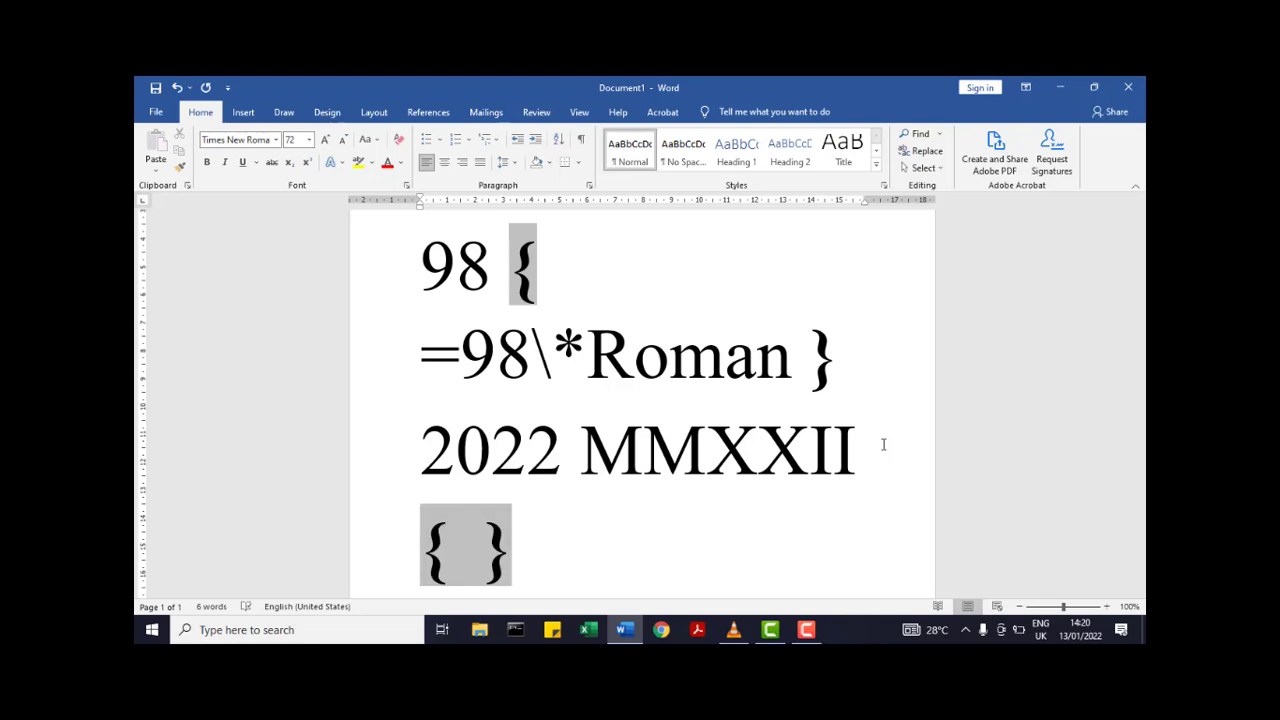
{"action": "type", "text": "\\"}
{"action": "key", "text": "BackSpace"}
{"action": "type", "text": "="}
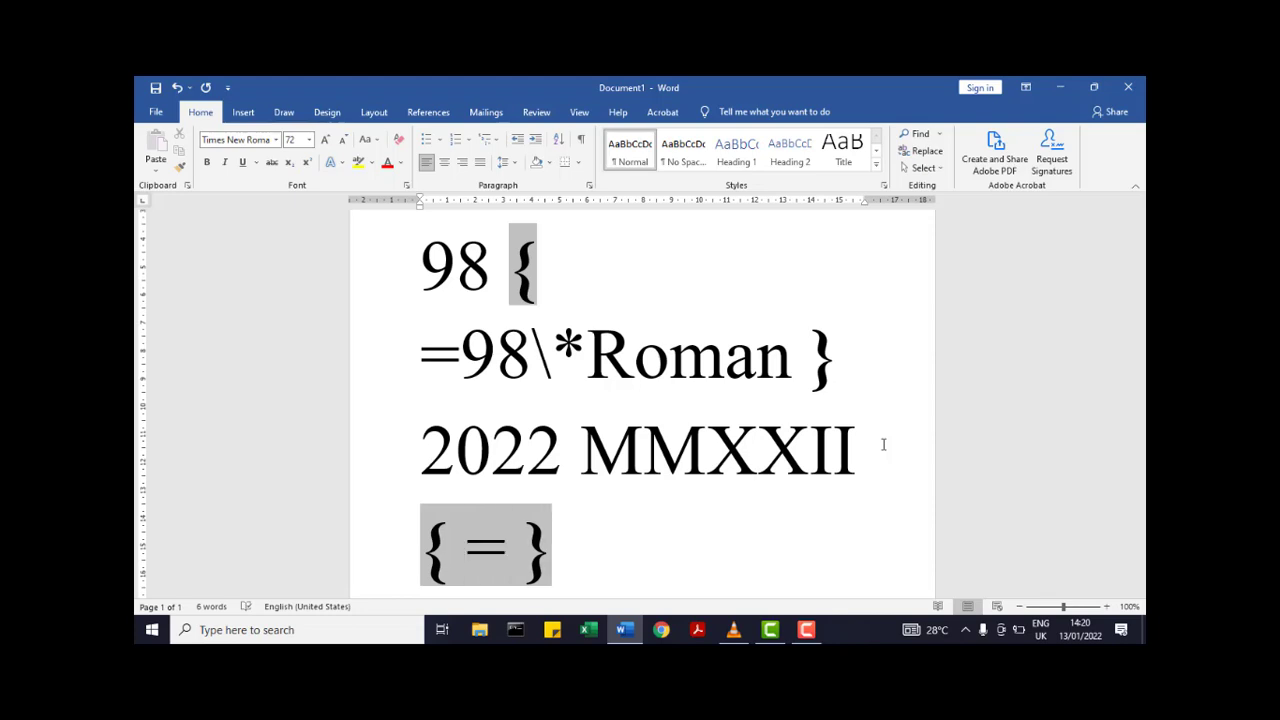
{"action": "type", "text": "0\\"}
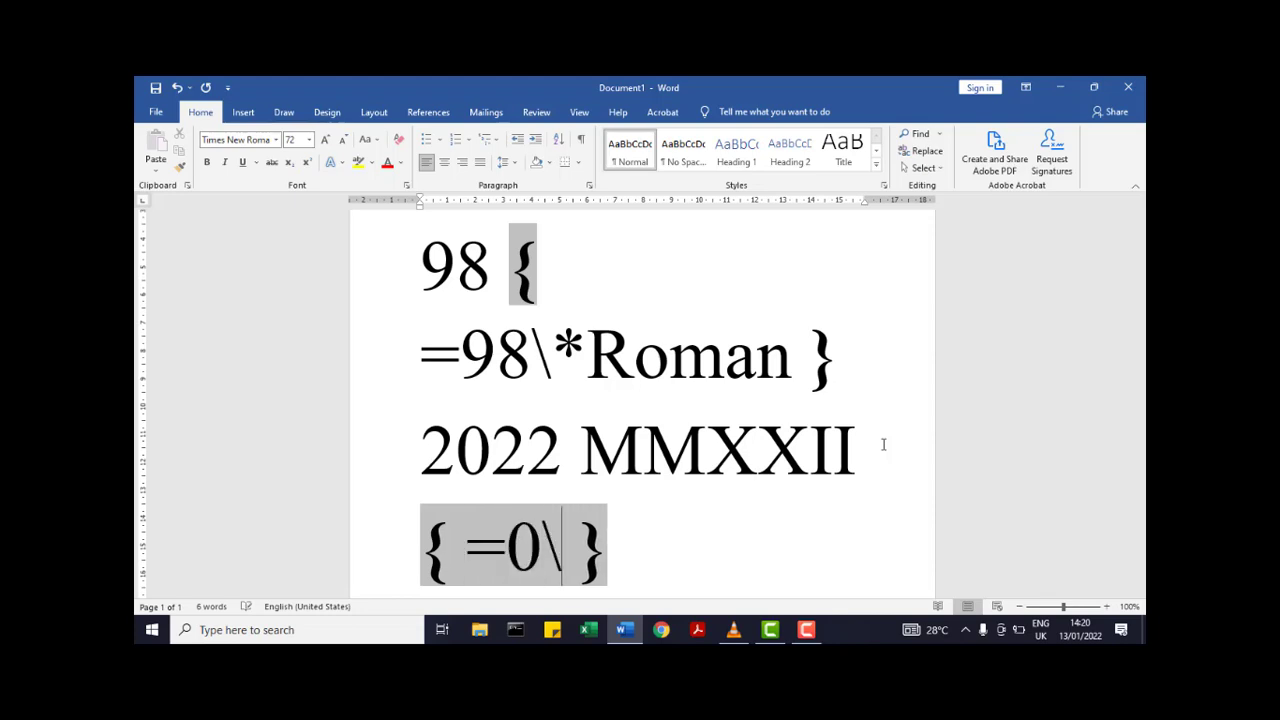
{"action": "type", "text": "*"}
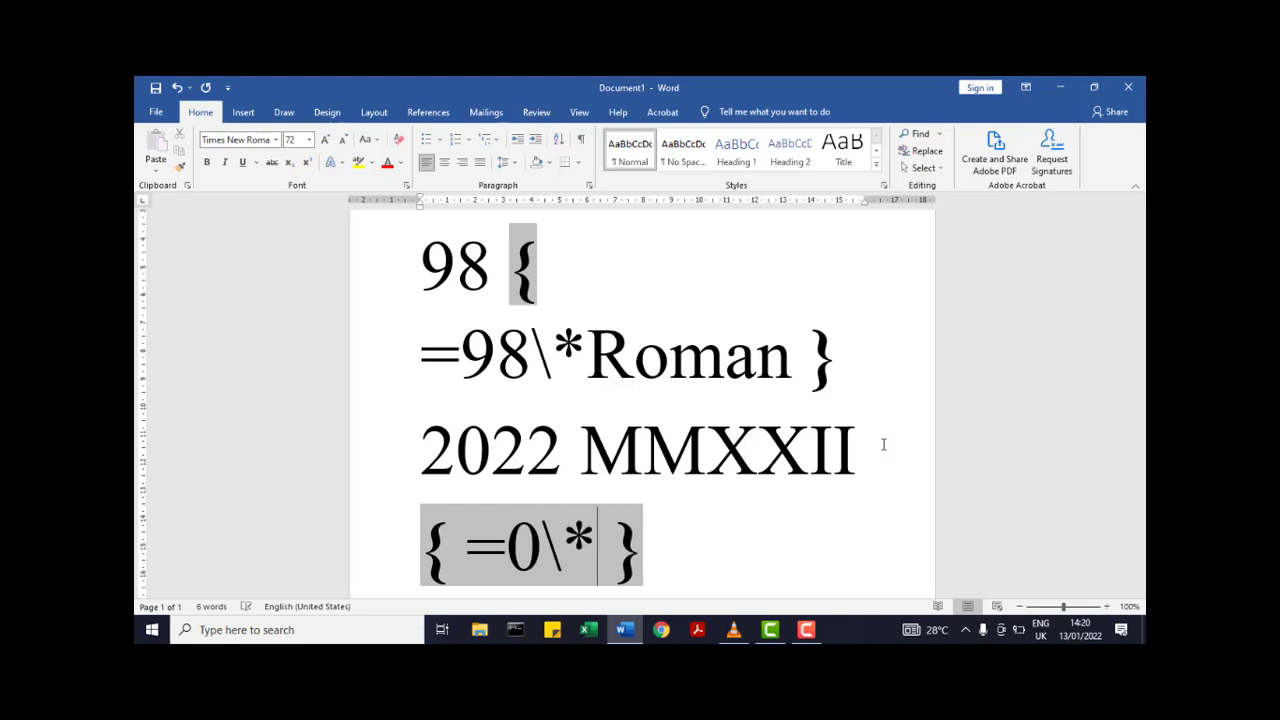
{"action": "type", "text": "Ro"}
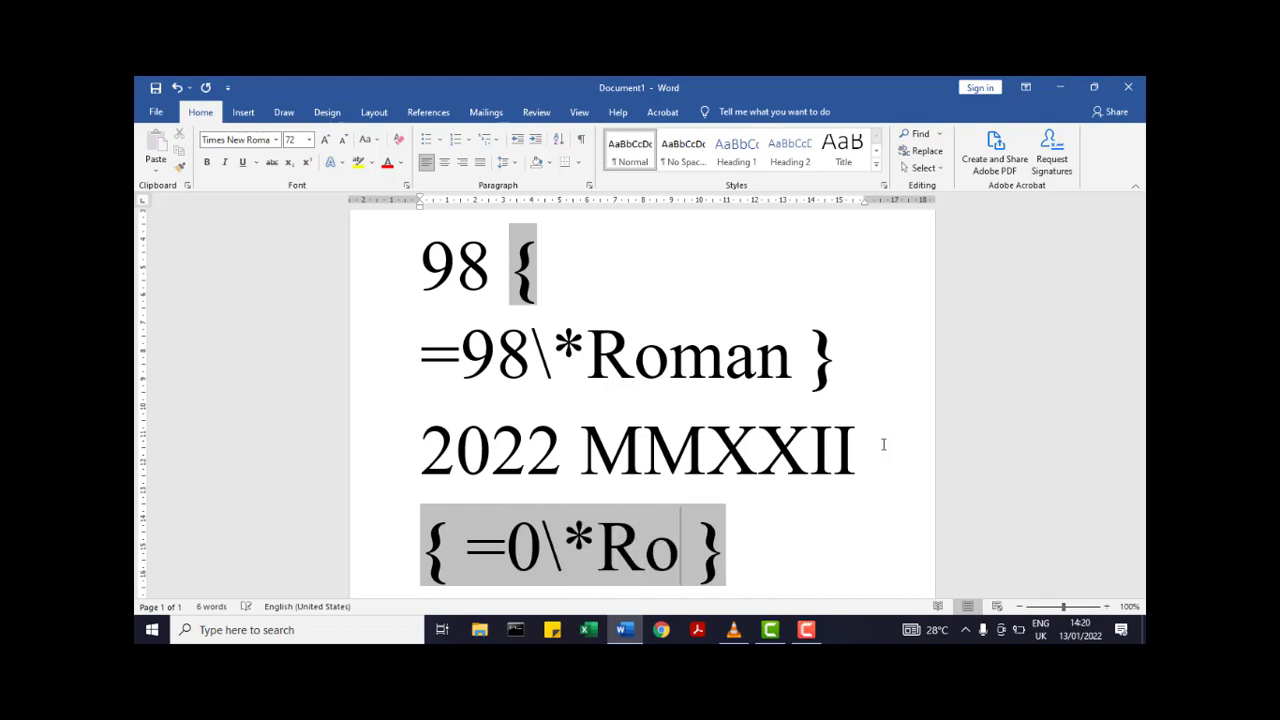
{"action": "type", "text": "man"}
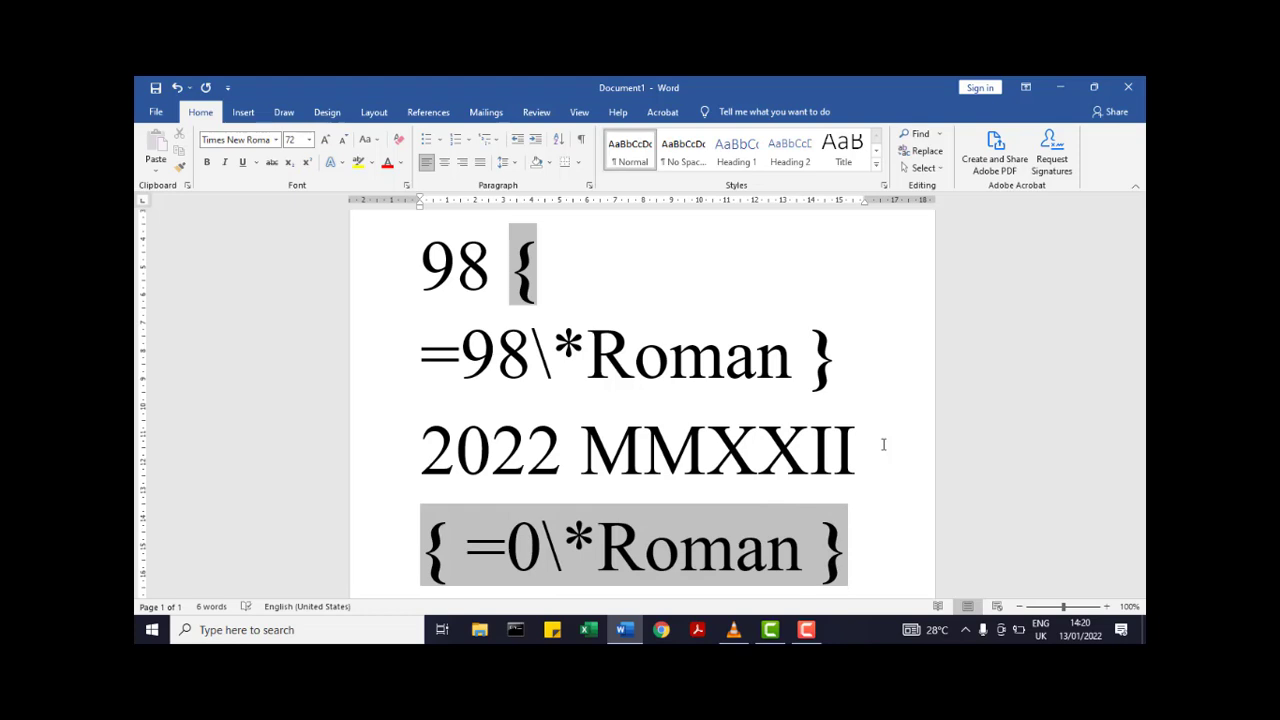